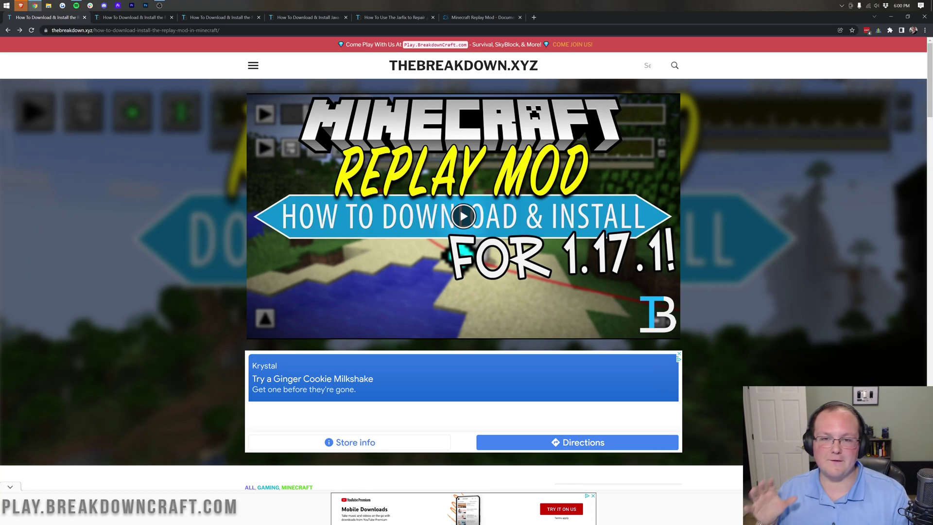
Step: Scroll the Replay Mod article and go on to Apex Hosting's Minecraft server hosting page
scroll(157, 362, down, 9)
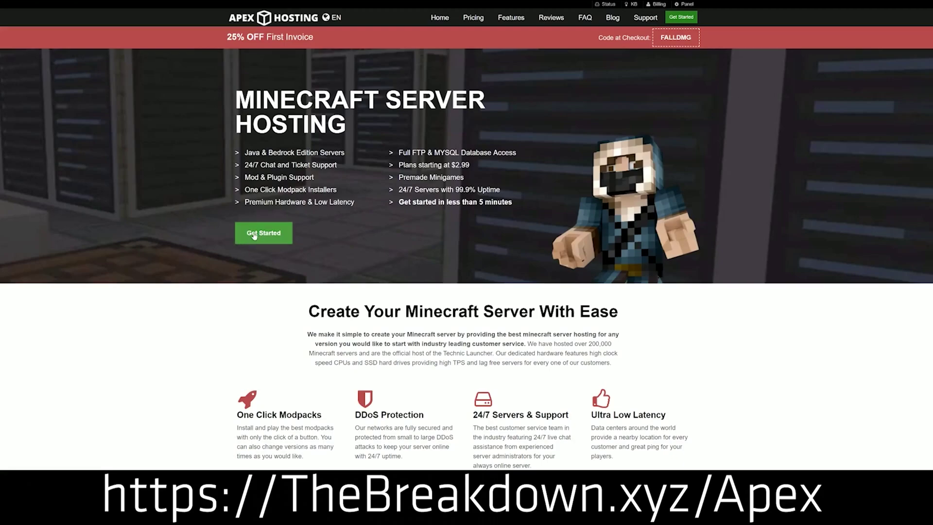
Step: Highlight the One Click Modpacks, Automated Backups and Instant Setup features on Apex Hosting's page
scroll(236, 160, down, 4)
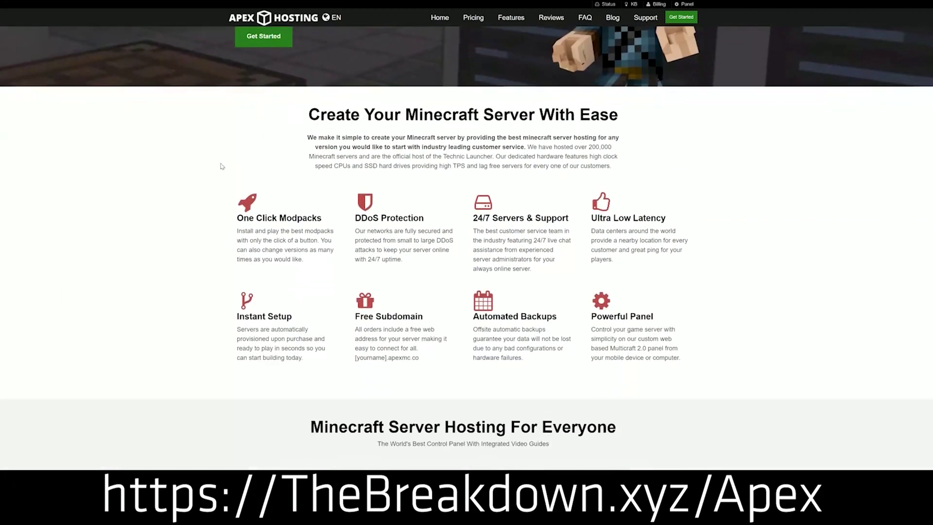
drag(237, 217, 570, 221)
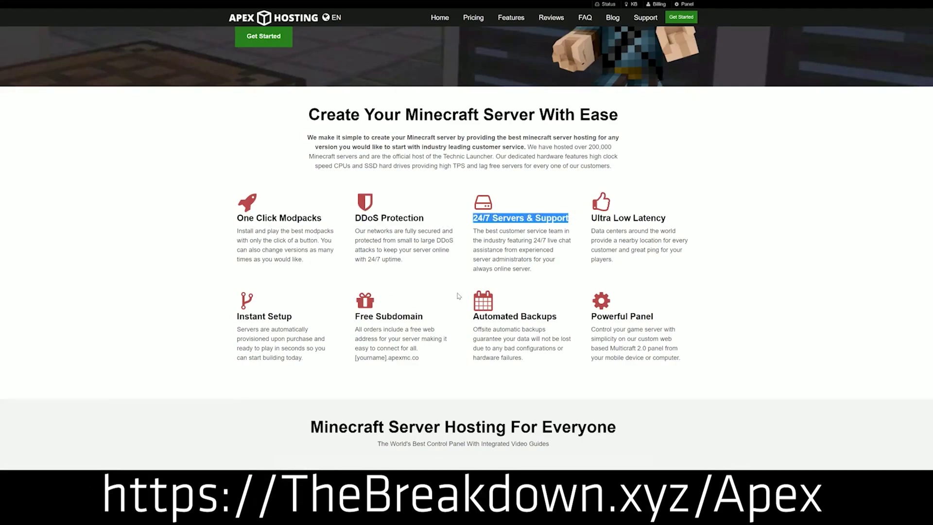
drag(473, 316, 525, 358)
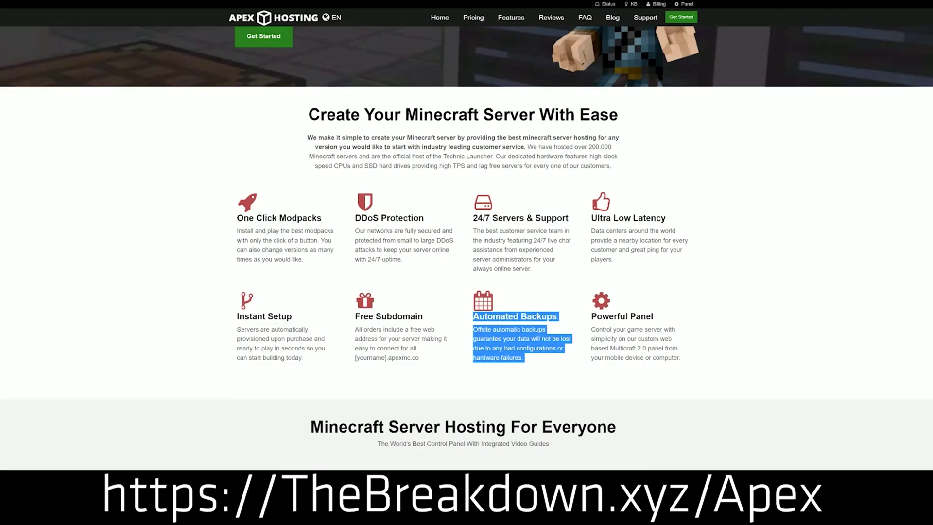
click(461, 317)
drag(304, 358, 252, 323)
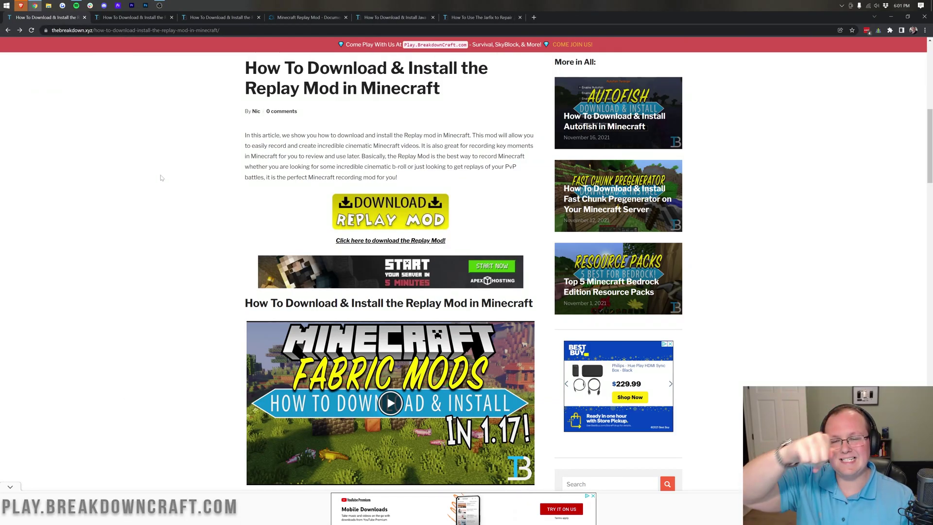
Step: Scroll the Replay Mod article and open the Replay Mod download page
scroll(161, 178, up, 9)
scroll(279, 265, down, 4)
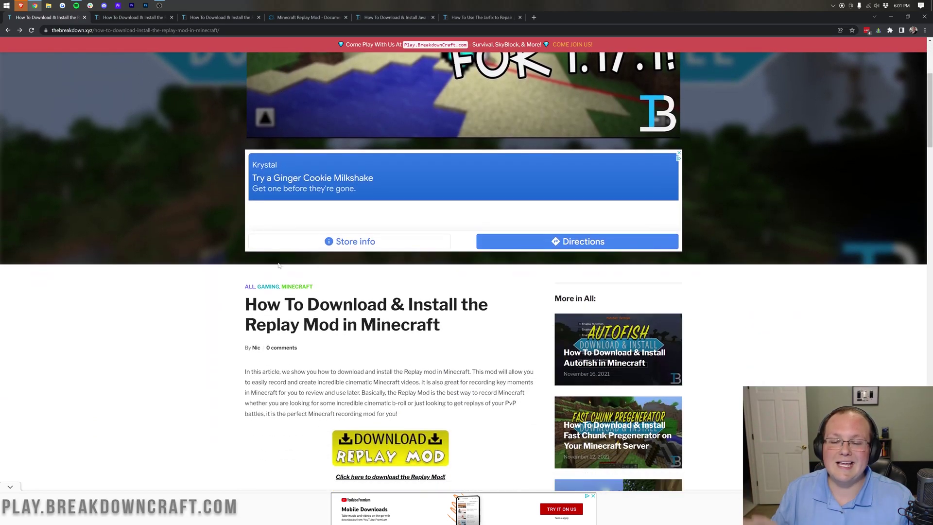
scroll(279, 266, down, 5)
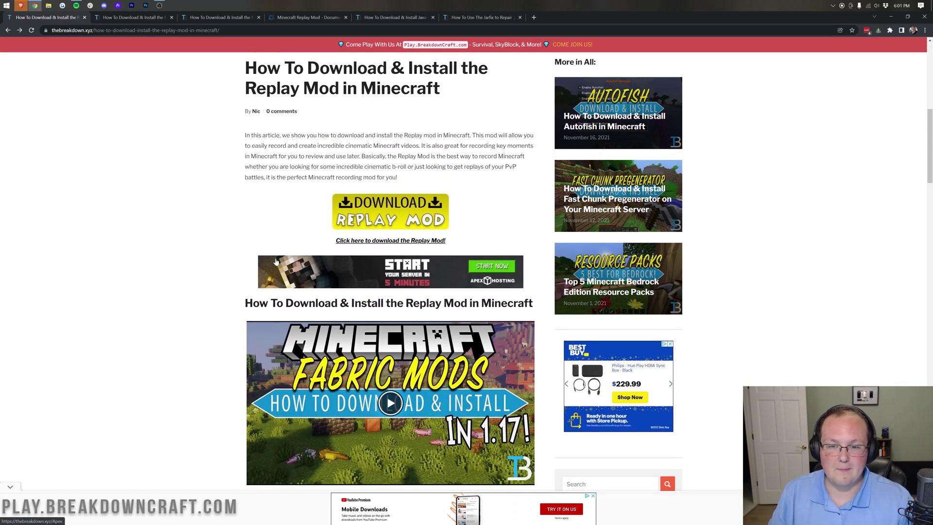
scroll(275, 260, up, 8)
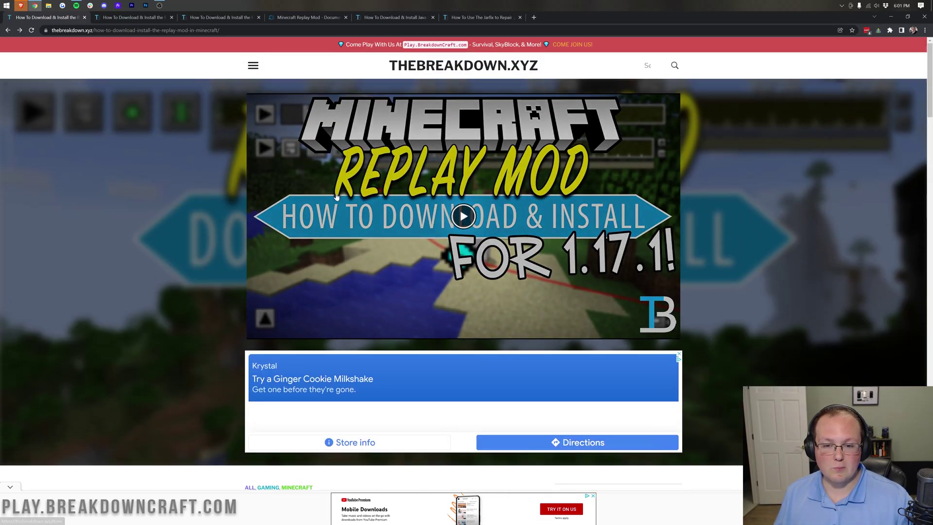
scroll(340, 257, down, 15)
scroll(455, 256, down, 5)
scroll(452, 255, up, 15)
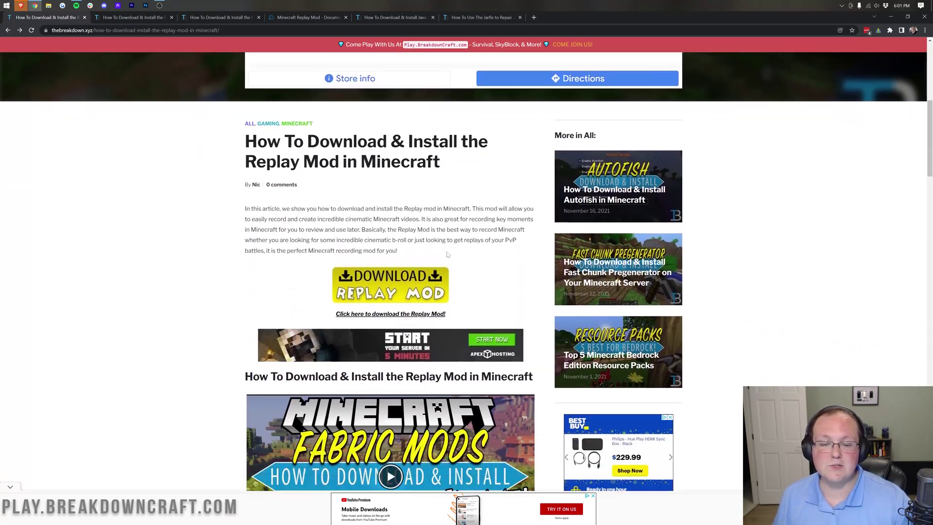
scroll(438, 253, down, 1)
click(393, 248)
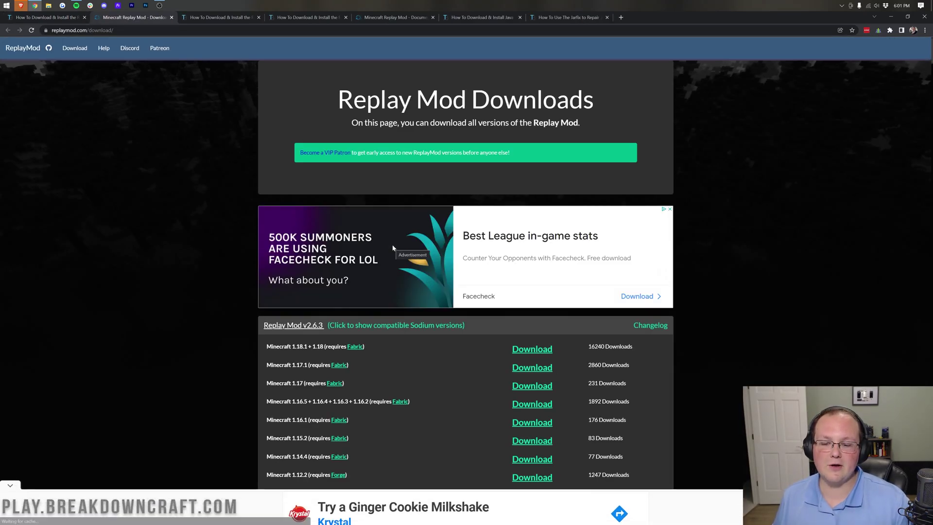
Step: Download the Replay Mod jar for Minecraft 1.18.1 + 1.18 from replaymod.com
drag(324, 346, 312, 346)
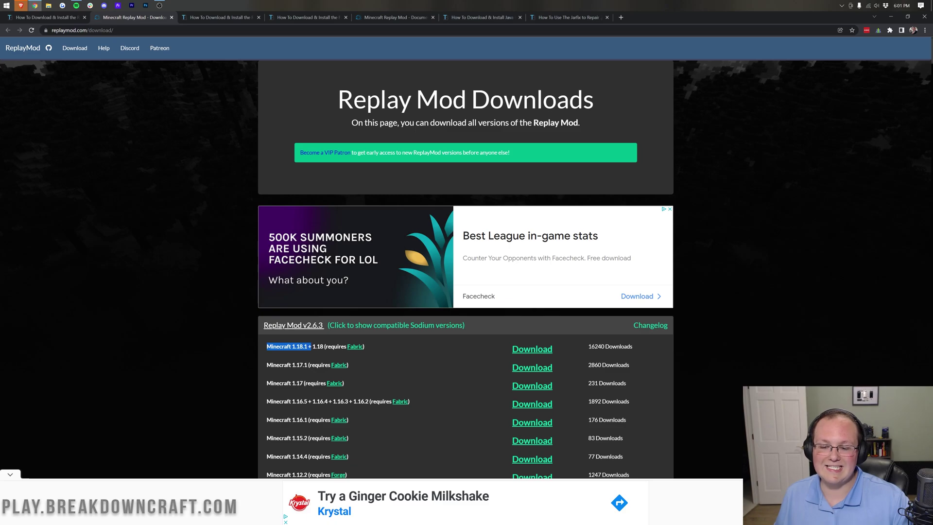
click(327, 413)
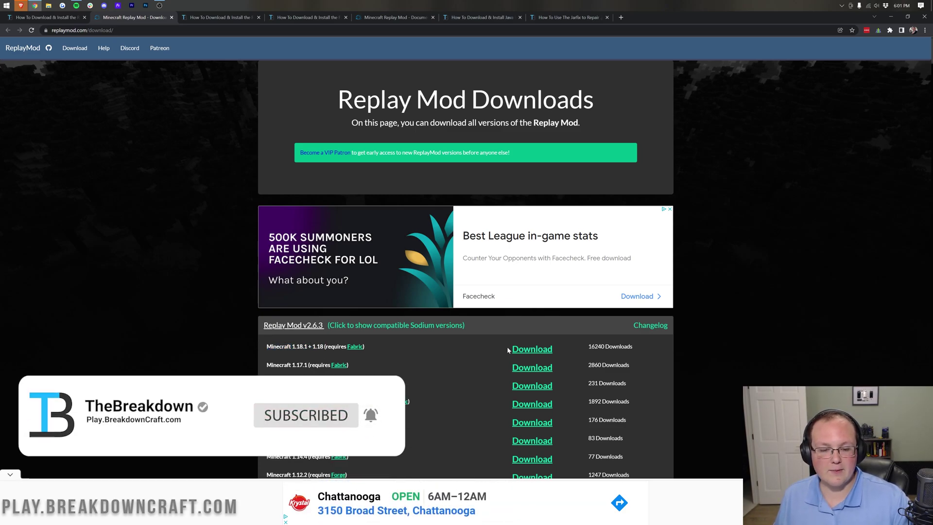
click(526, 351)
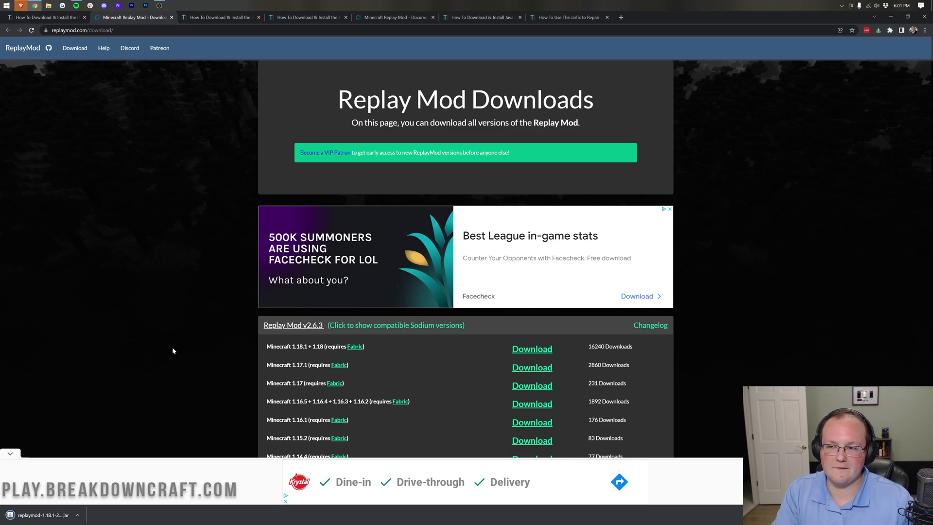
click(208, 18)
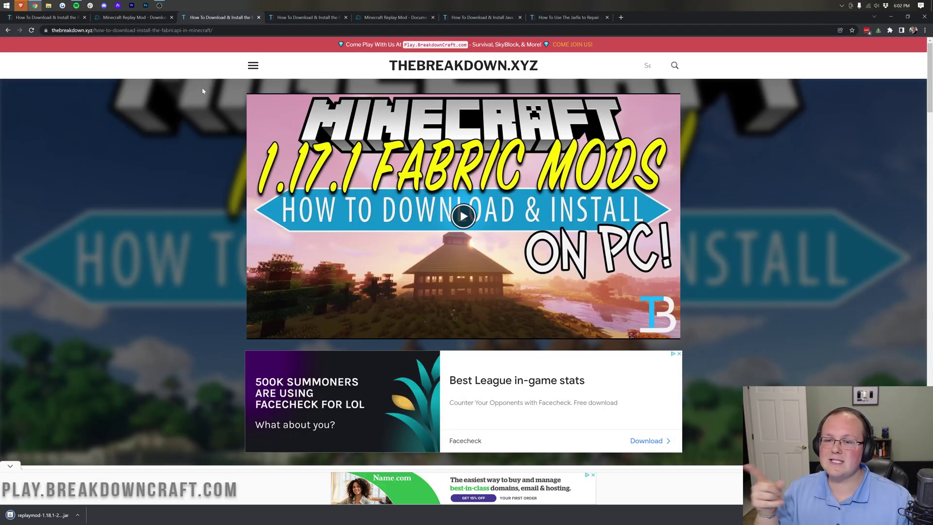
Step: Scroll the FabricAPI article and open the Fabric API download page on CurseForge
scroll(194, 122, down, 5)
scroll(193, 122, down, 3)
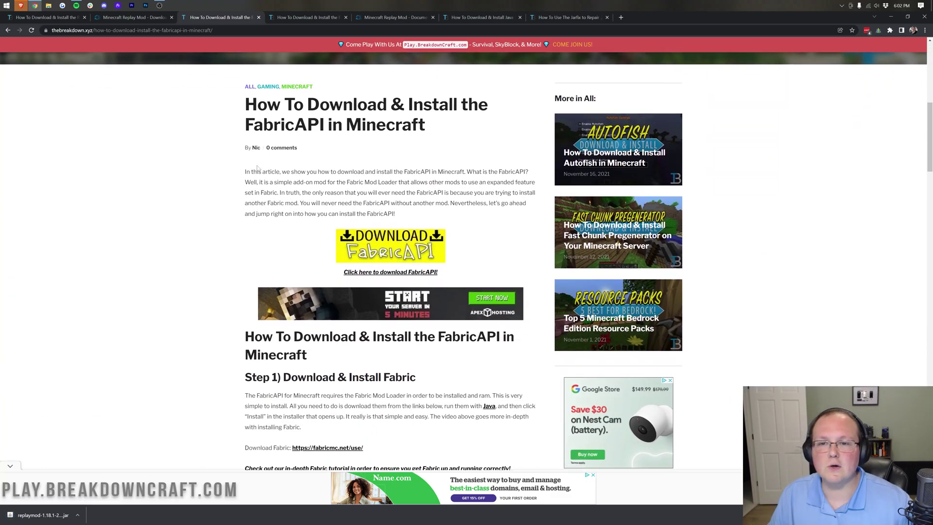
scroll(257, 167, up, 9)
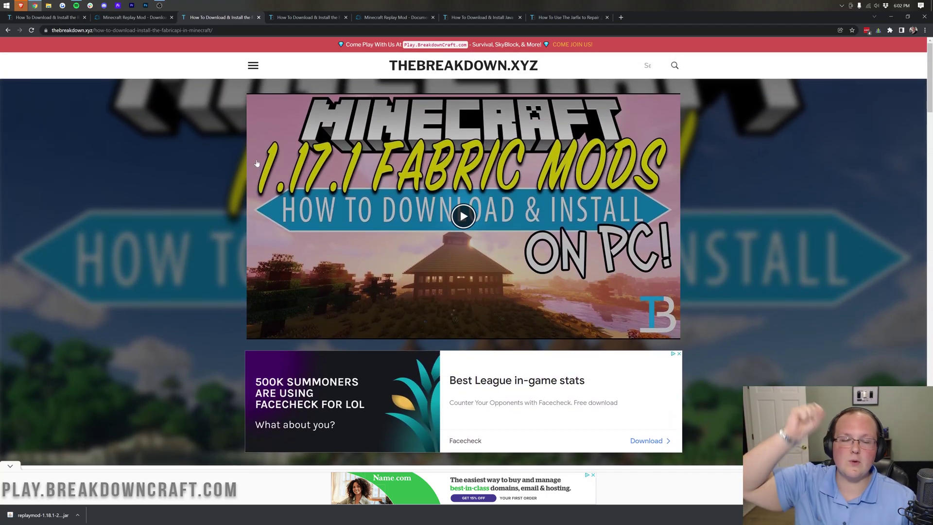
scroll(257, 163, down, 1)
scroll(257, 163, down, 7)
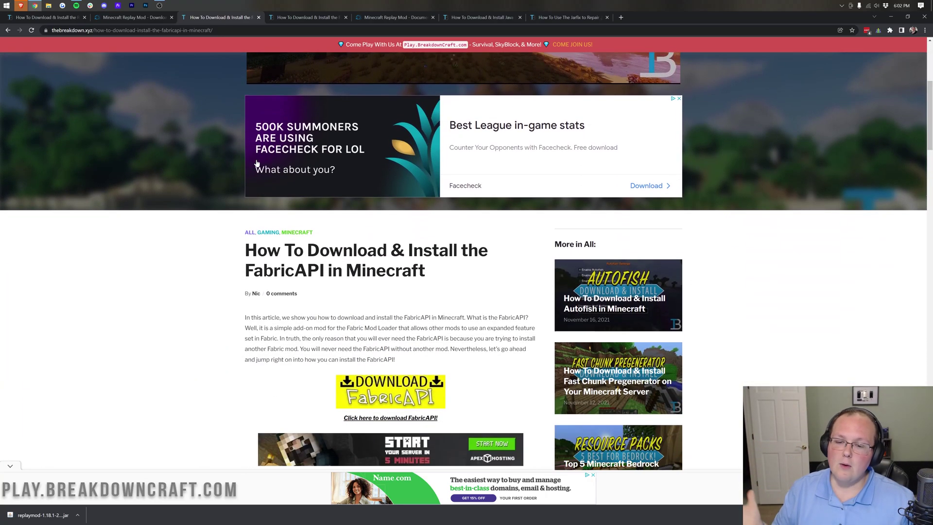
click(396, 254)
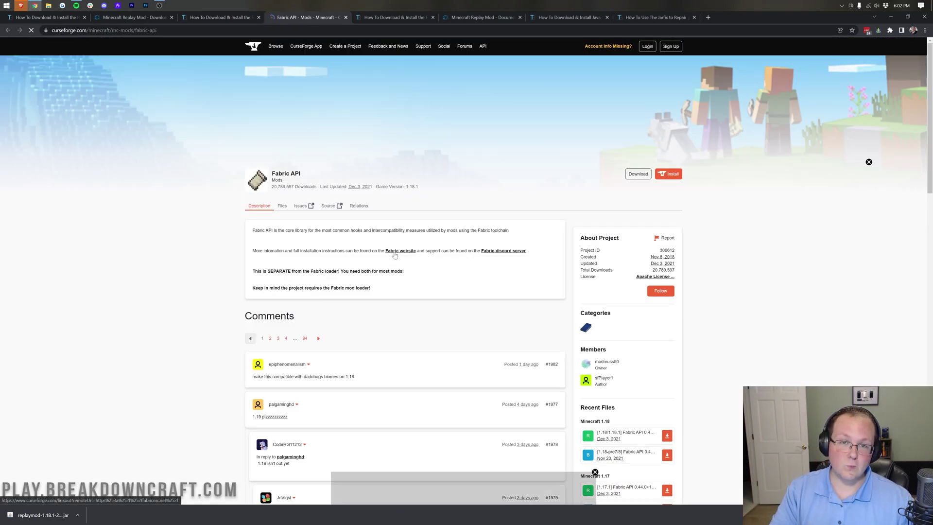
Step: Download the newest Fabric API file for Minecraft 1.18, version 0.44.0, from Recent Files
scroll(616, 237, down, 6)
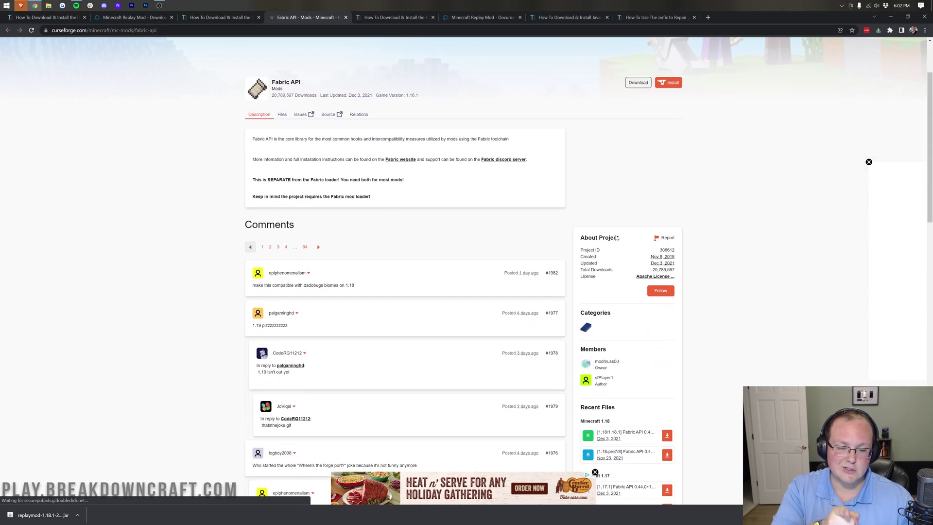
drag(609, 225, 596, 224)
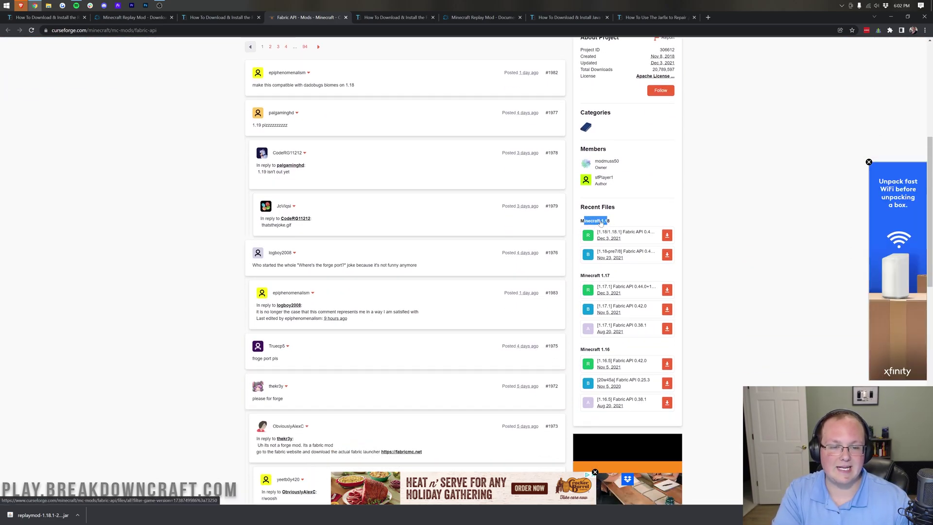
click(596, 224)
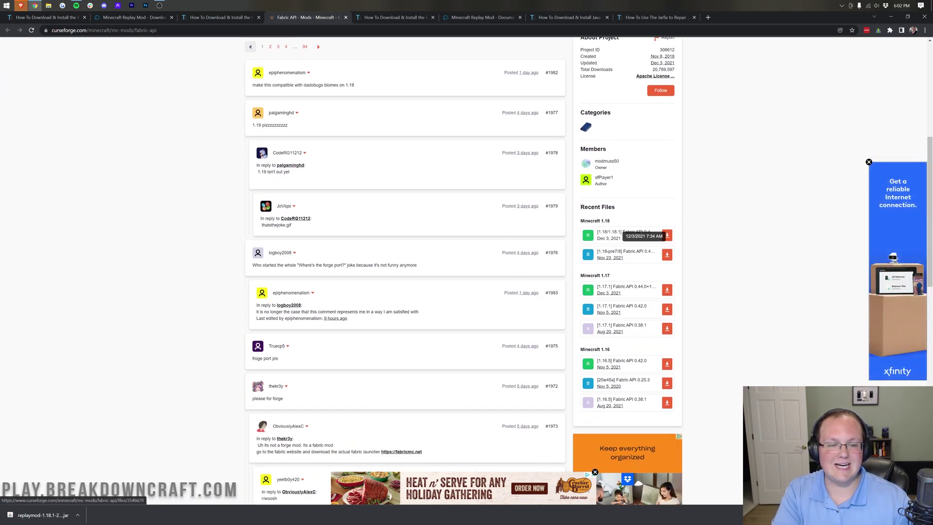
click(666, 238)
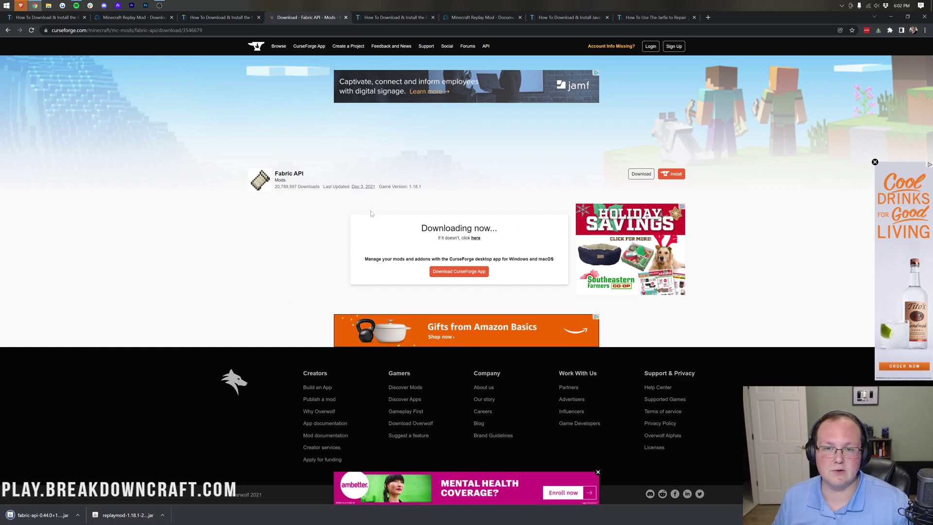
click(389, 16)
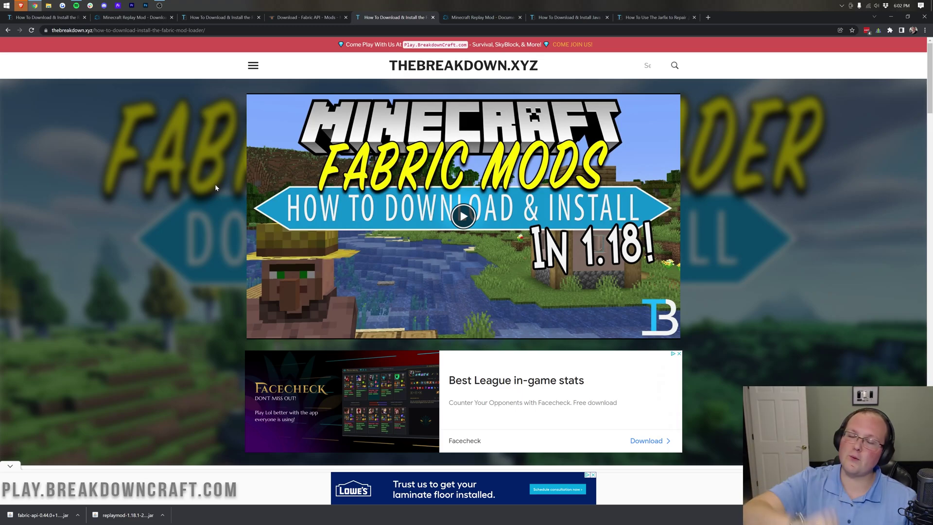
Step: Download the Fabric installer 0.10.2 universal jar from fabricmc.net
scroll(215, 184, down, 9)
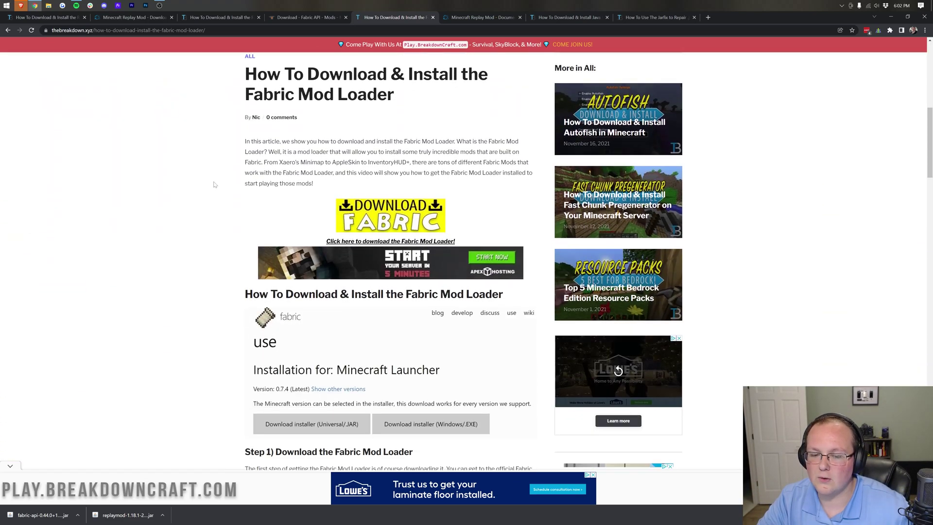
click(360, 179)
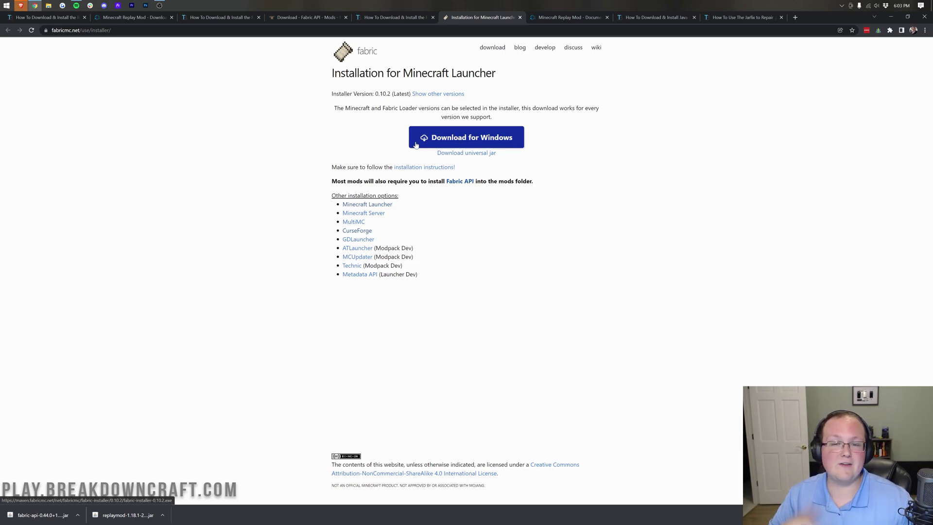
click(466, 153)
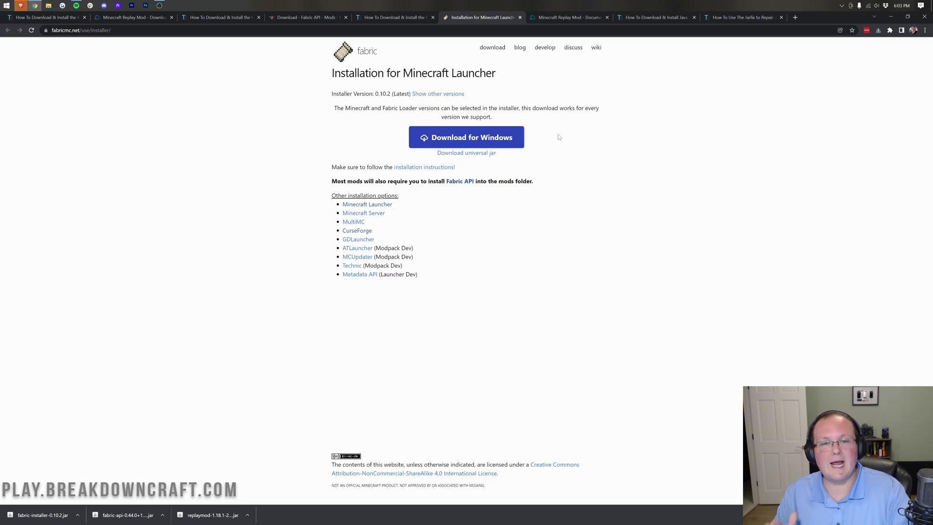
click(585, 18)
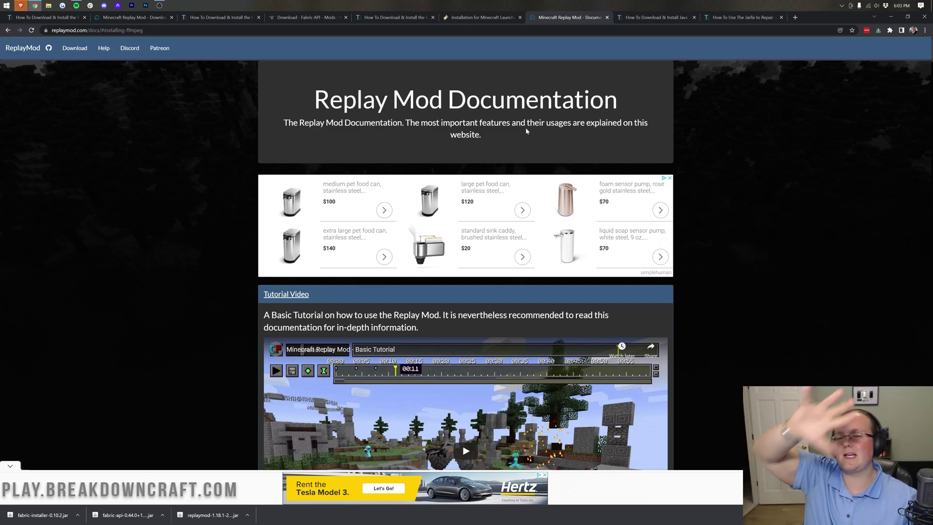
Step: Jump to '1.2 Installing FFmpeg' in the Replay Mod docs and download ffmpeg-release-essentials.zip
scroll(526, 127, down, 4)
scroll(526, 125, down, 6)
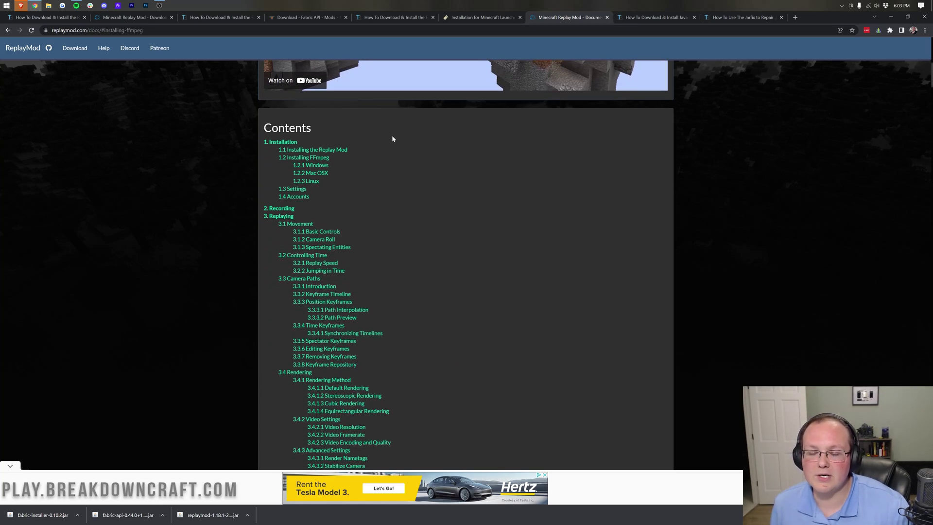
click(307, 159)
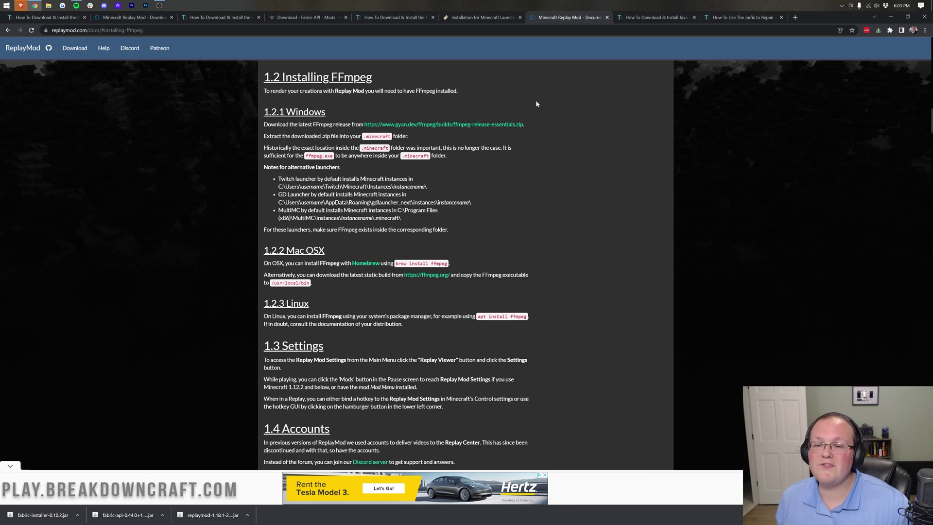
scroll(539, 104, down, 4)
scroll(495, 212, up, 6)
scroll(496, 212, up, 4)
scroll(496, 212, down, 4)
scroll(496, 212, down, 5)
scroll(496, 212, up, 4)
scroll(496, 213, up, 1)
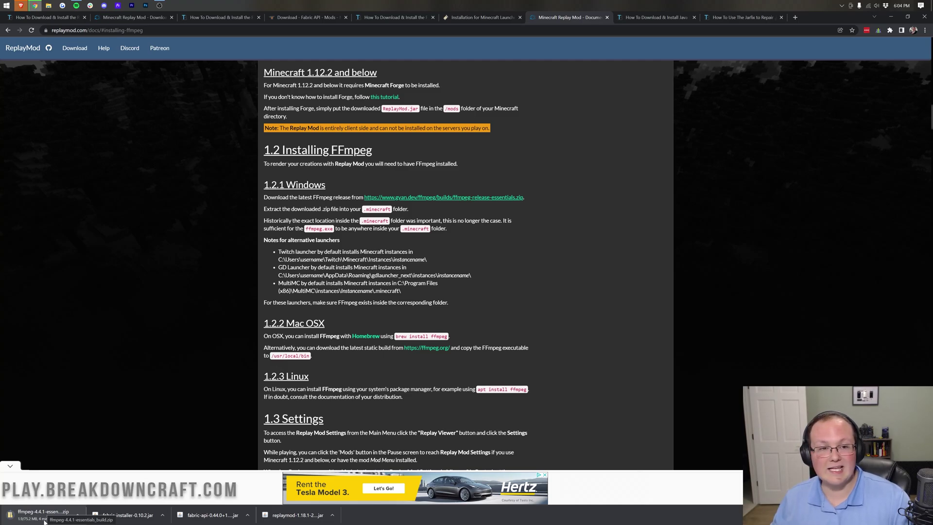
click(656, 18)
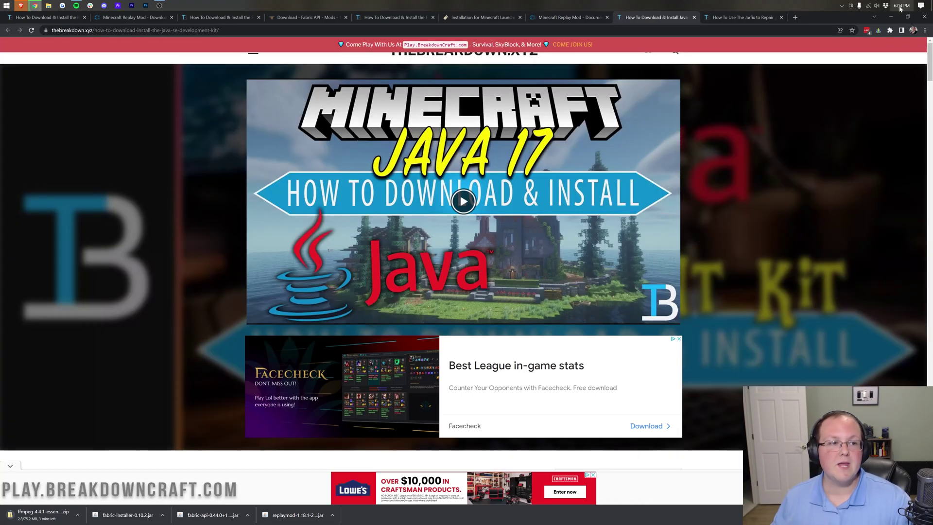
Step: Minimize Chrome and open the Downloads folder by searching 'down' from Start
click(891, 18)
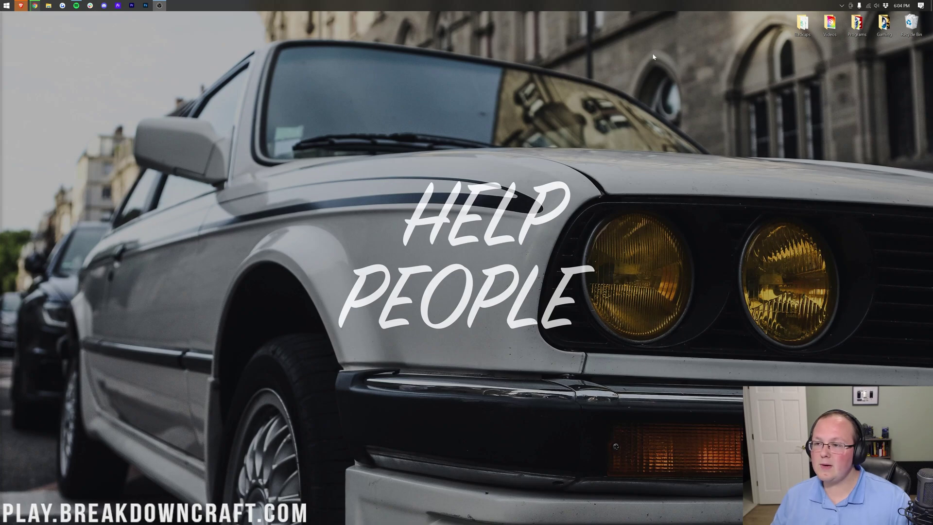
click(4, 4)
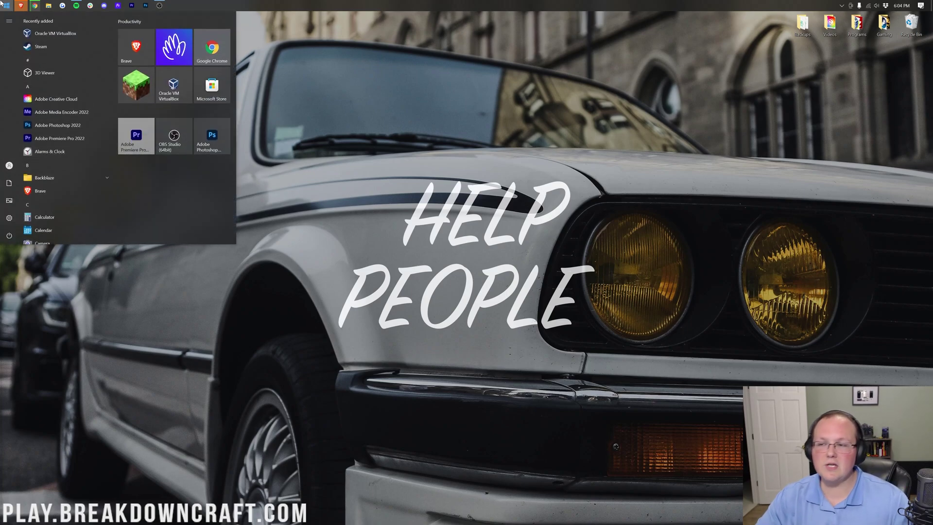
text(down)
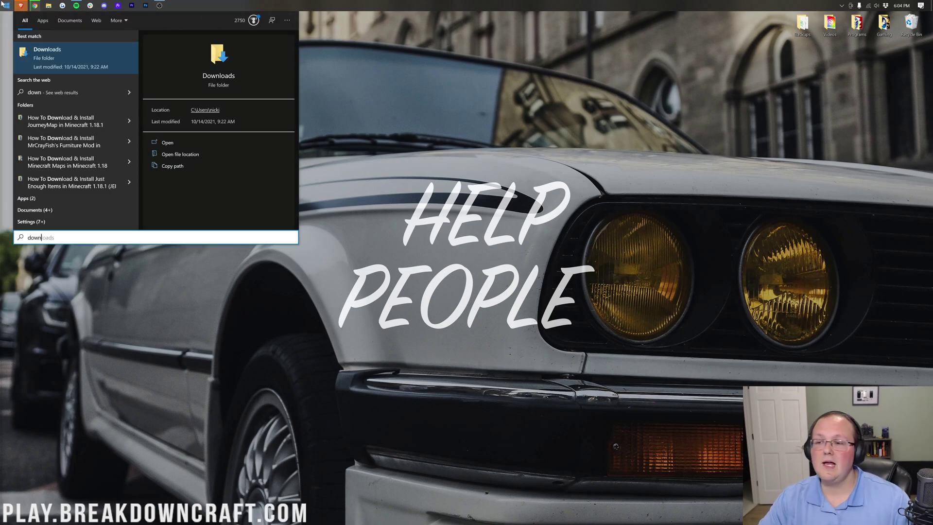
click(62, 64)
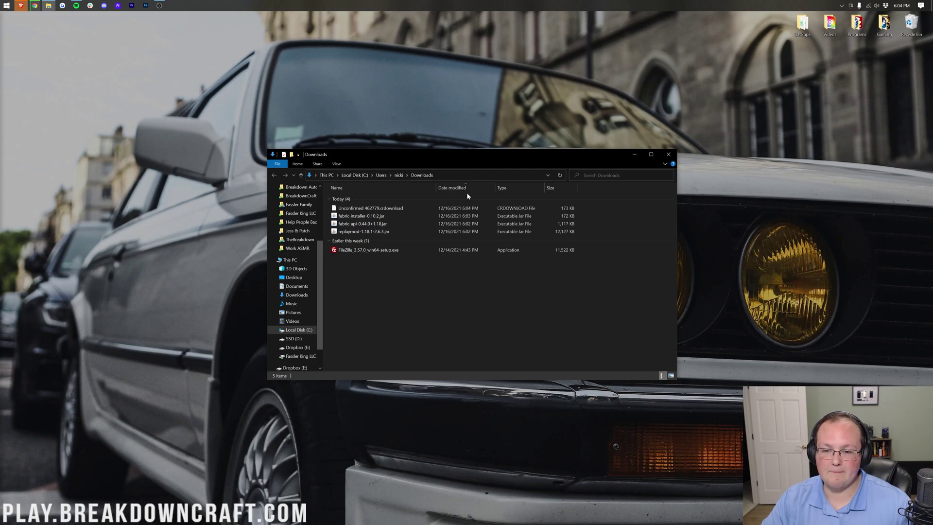
Step: Move the fabric-installer, fabric-api and replaymod jars from Downloads onto the desktop and close Explorer
click(398, 218)
ctrl+click(359, 224)
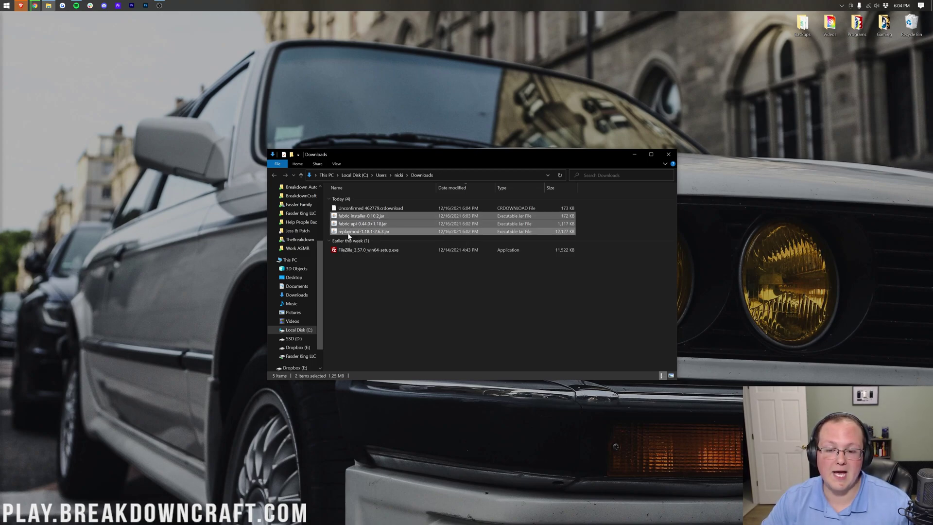
ctrl+click(359, 231)
drag(360, 231, 174, 165)
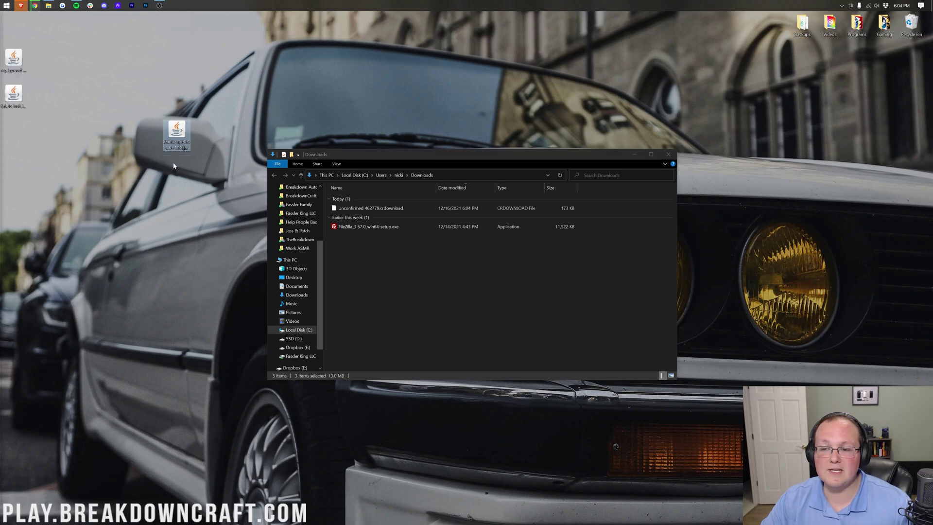
click(668, 154)
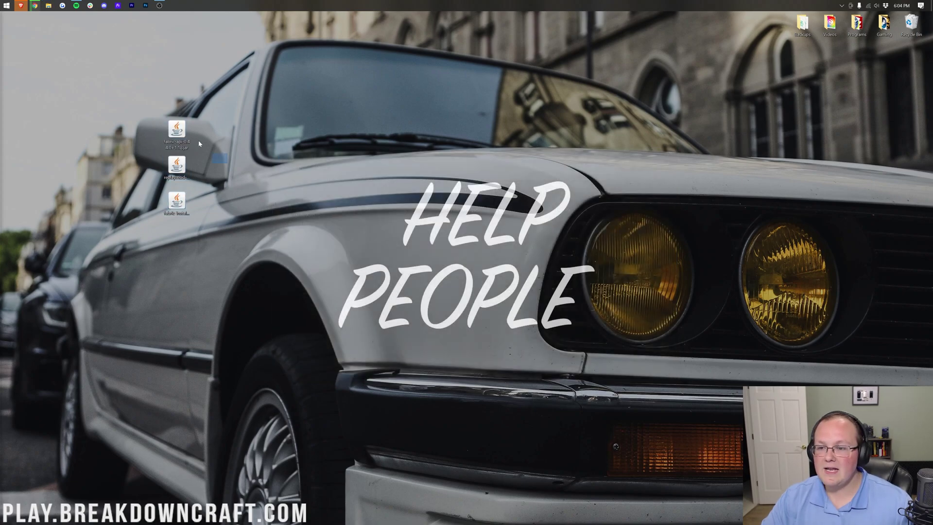
Step: Arrange the three jar icons side by side near the top of the desktop
drag(205, 150, 167, 163)
drag(214, 250, 368, 100)
drag(339, 166, 443, 99)
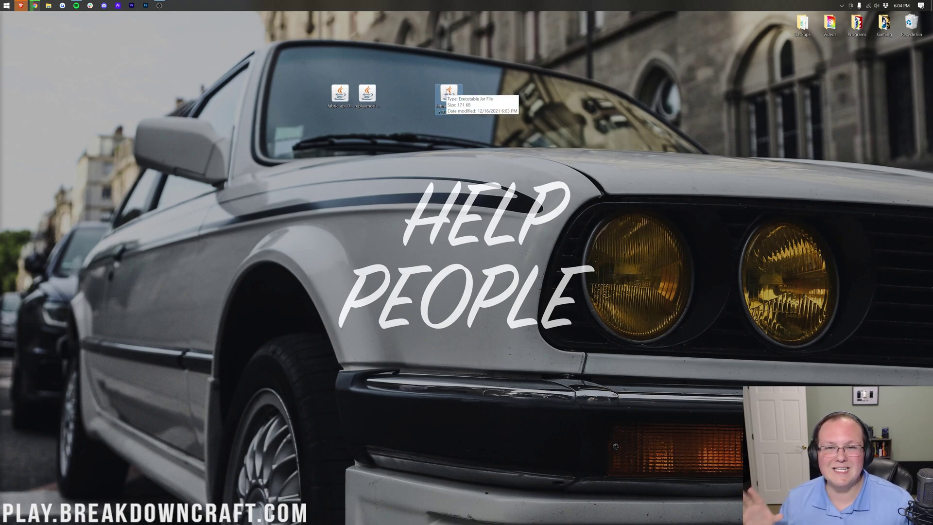
Step: Open the fabric-installer jar with Java(TM) Platform SE binary, close the installer, and return to Chrome
right_click(447, 93)
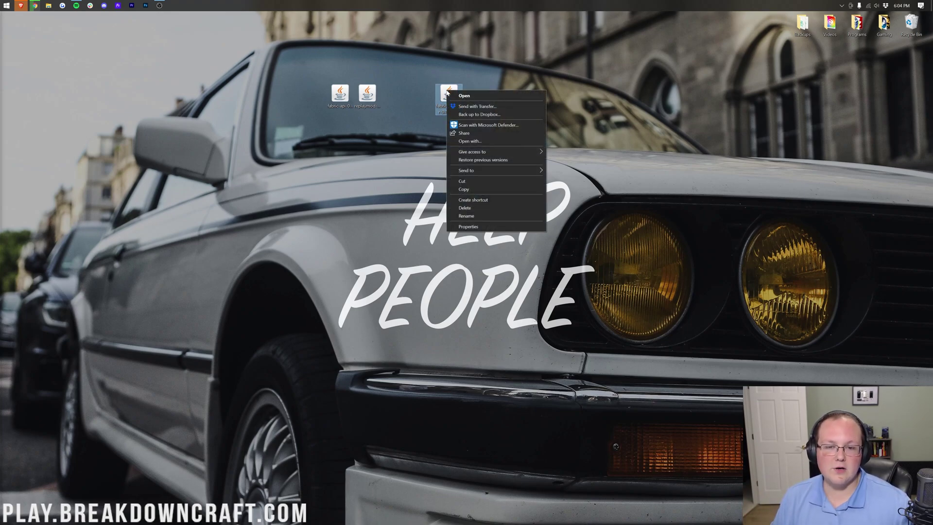
click(470, 141)
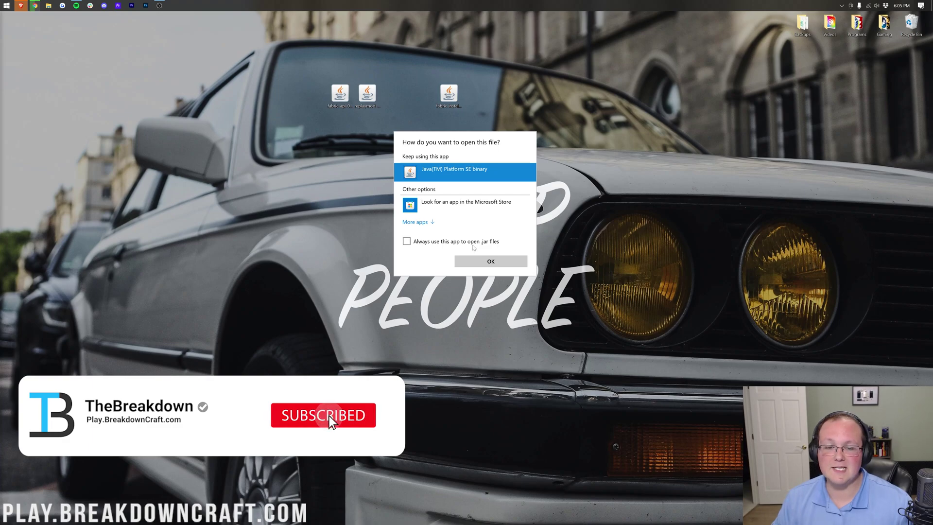
click(486, 261)
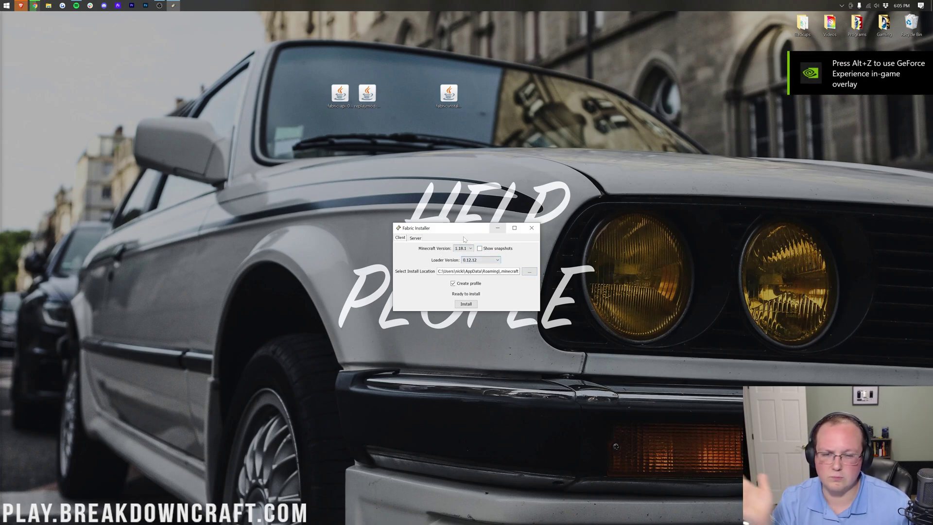
click(531, 230)
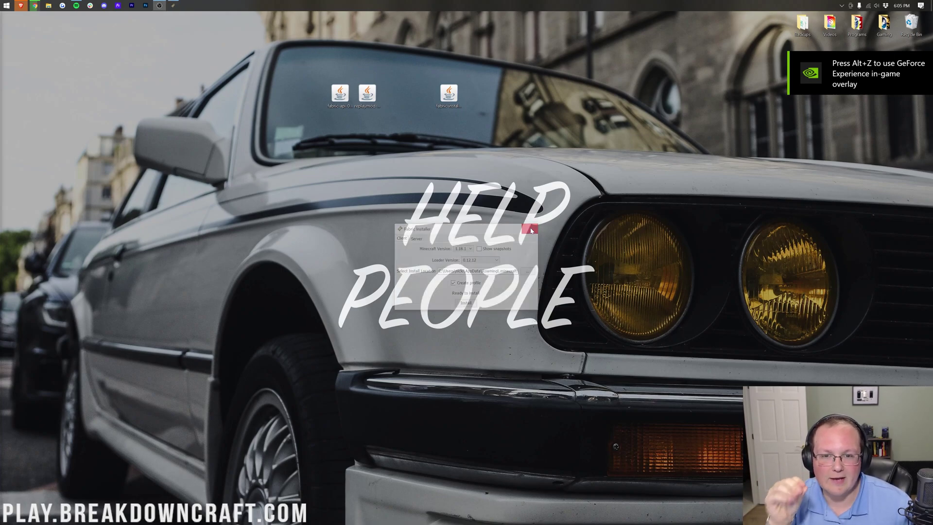
click(445, 98)
click(431, 173)
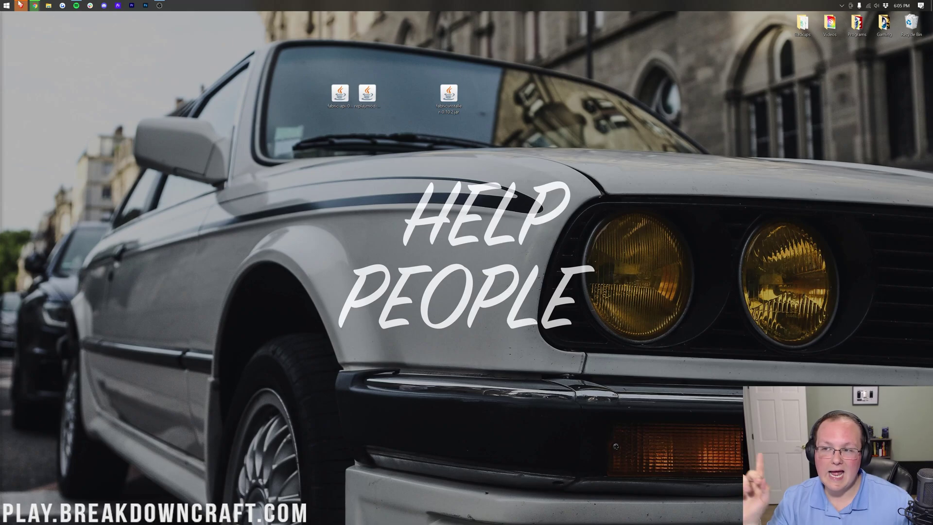
click(34, 5)
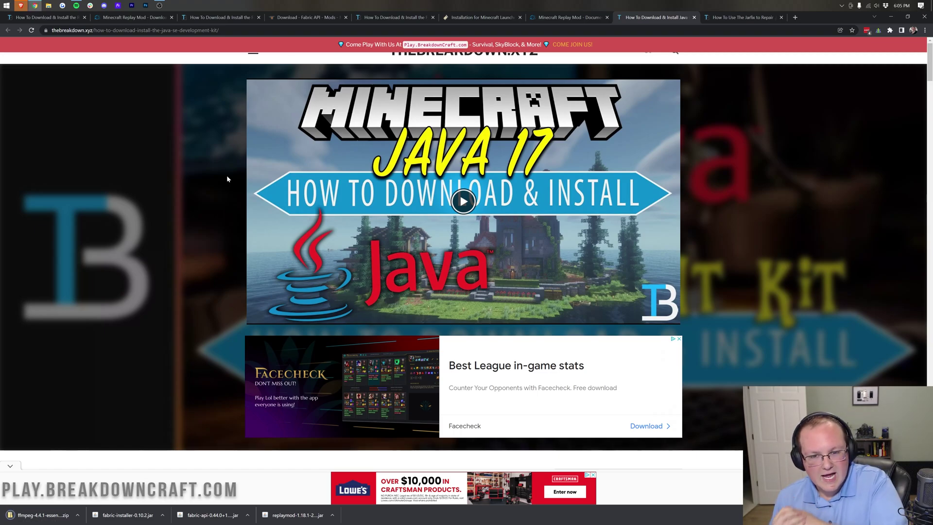
Step: Review the Java 17 guide, compare it with the Jarfix guide, then minimize Chrome
scroll(199, 267, down, 20)
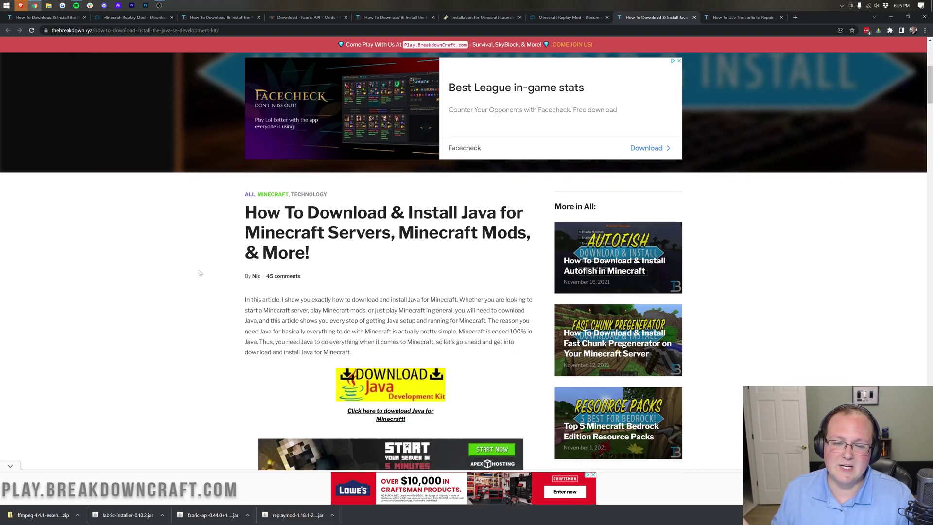
scroll(199, 267, up, 20)
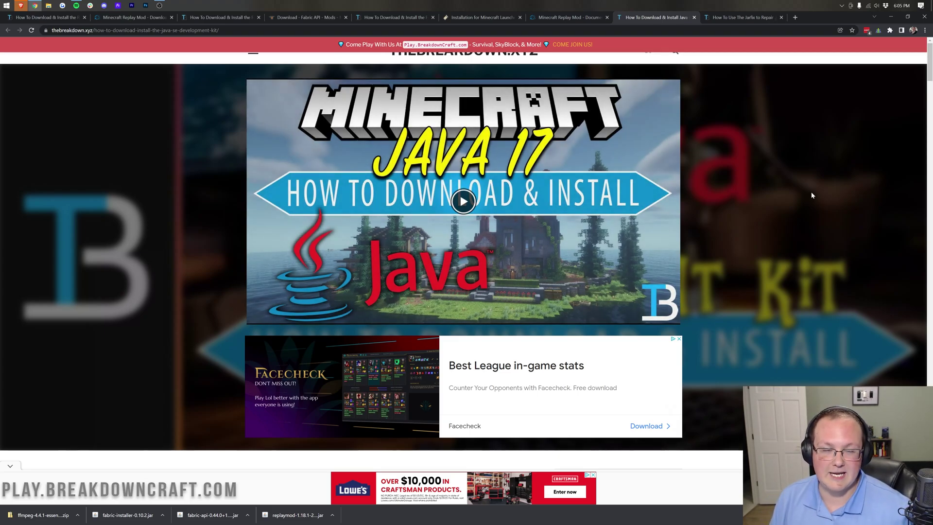
click(744, 17)
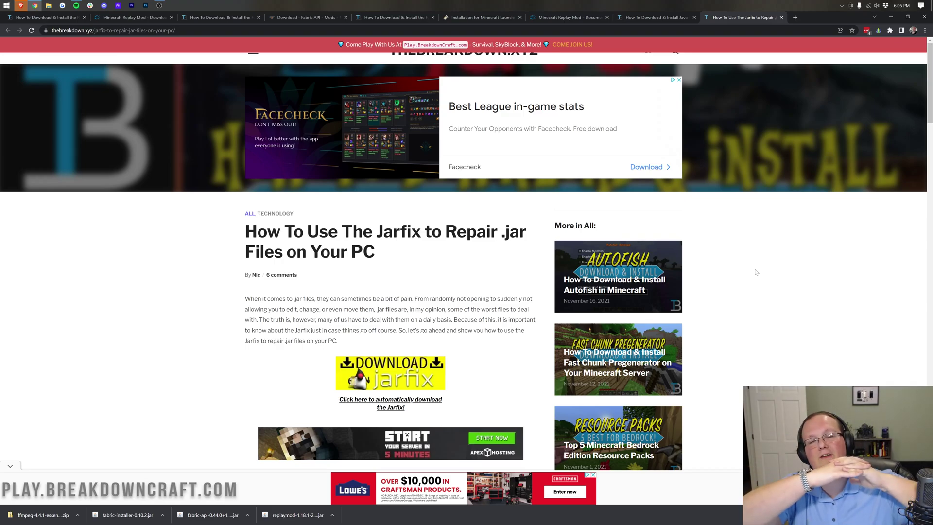
click(659, 19)
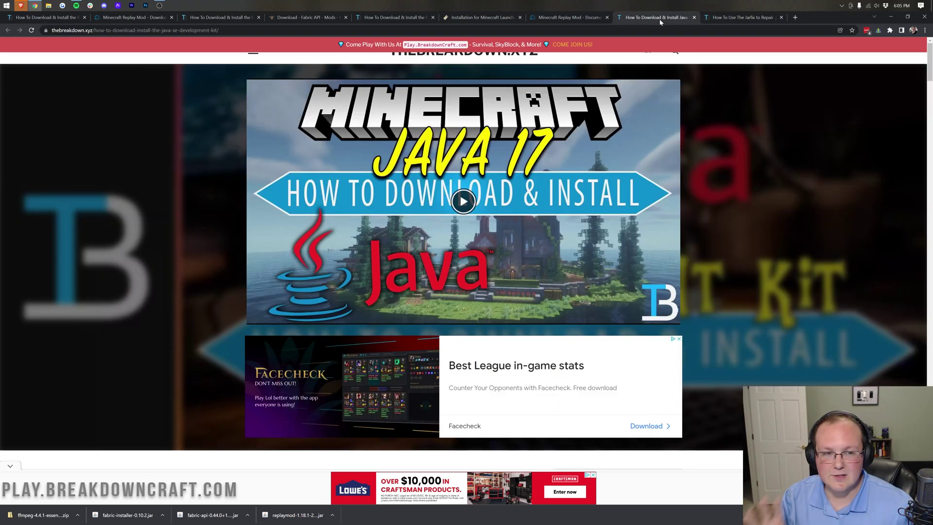
click(745, 18)
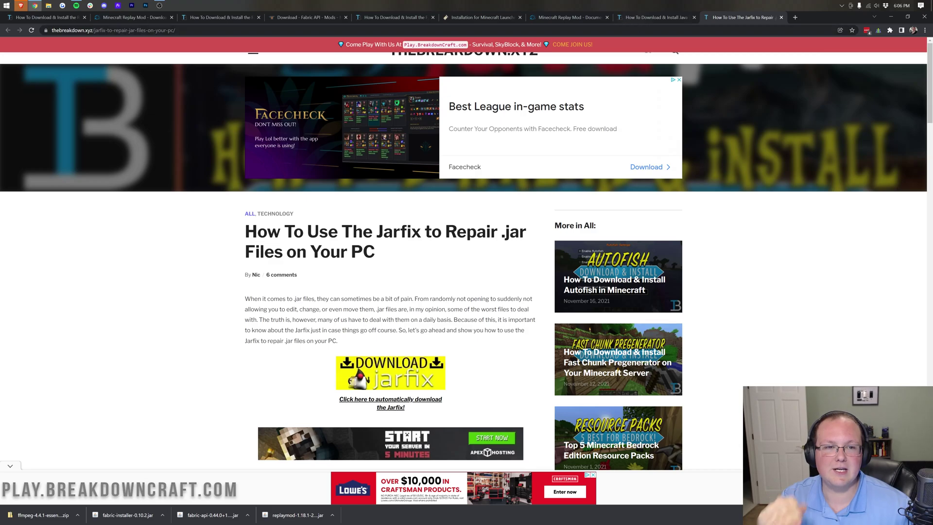
click(659, 18)
click(746, 19)
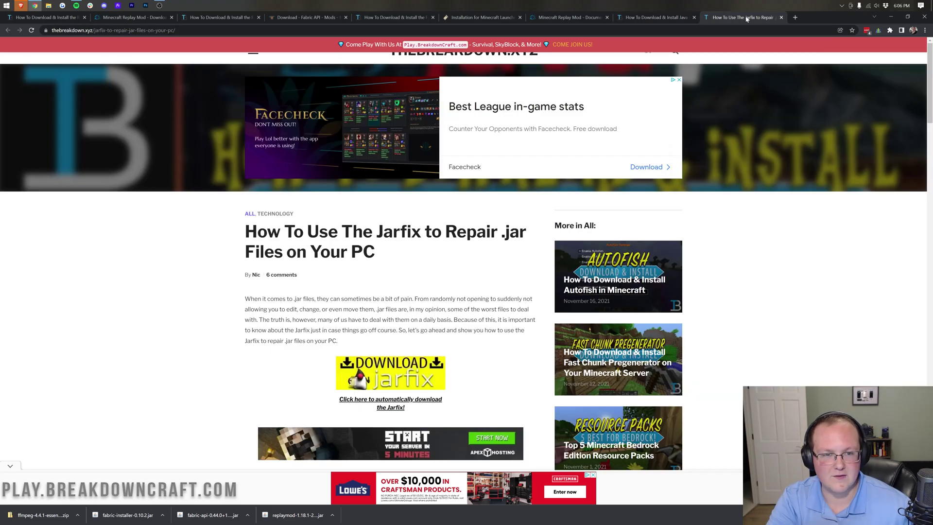
click(890, 17)
Step: Run the Fabric installer jar with Java and install Fabric Loader 0.12.12 for Minecraft 1.18.1
right_click(446, 91)
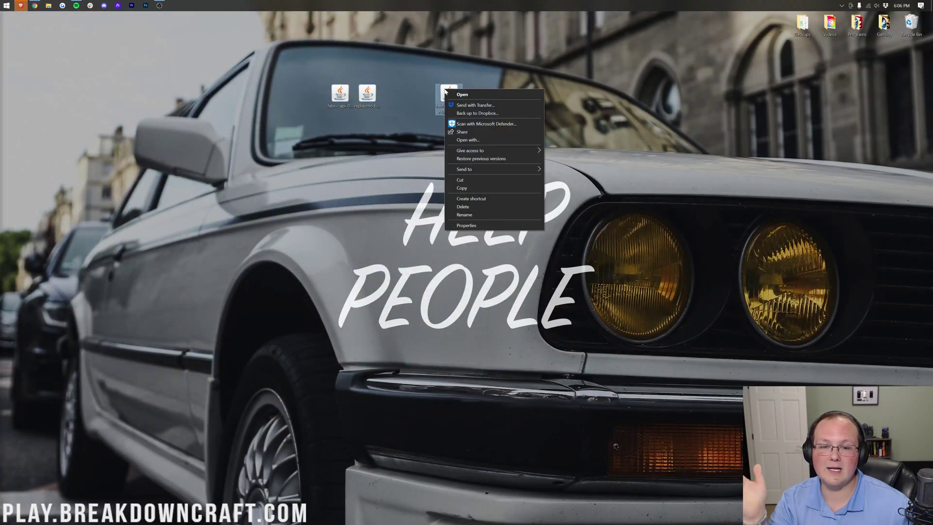
click(485, 140)
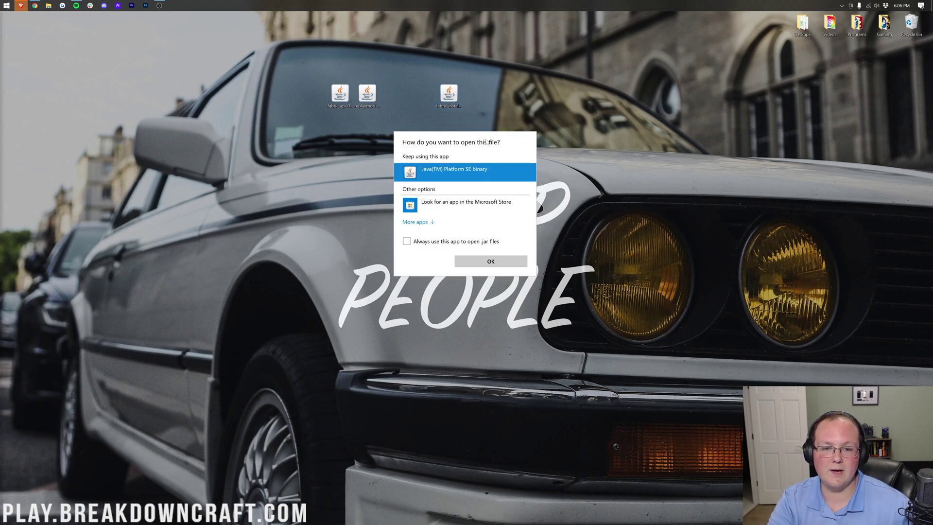
click(465, 259)
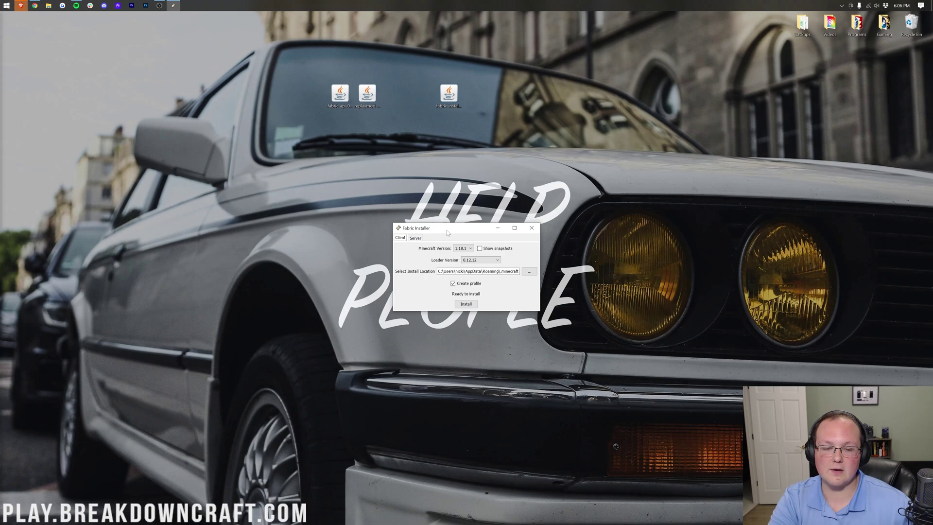
click(462, 248)
click(464, 247)
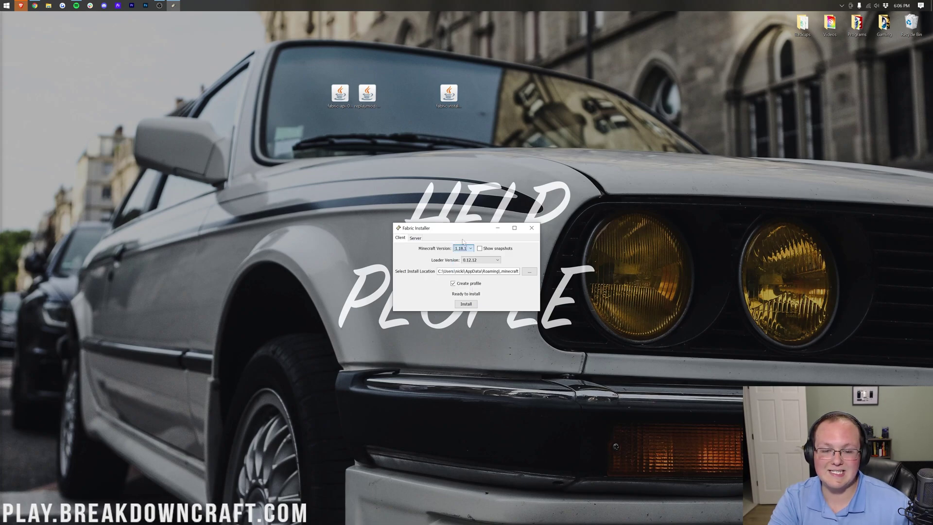
click(472, 305)
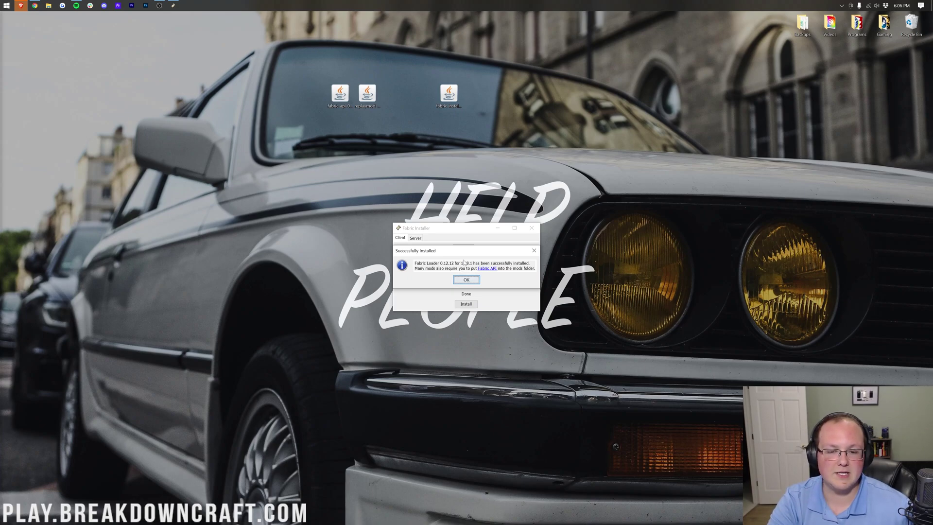
click(466, 279)
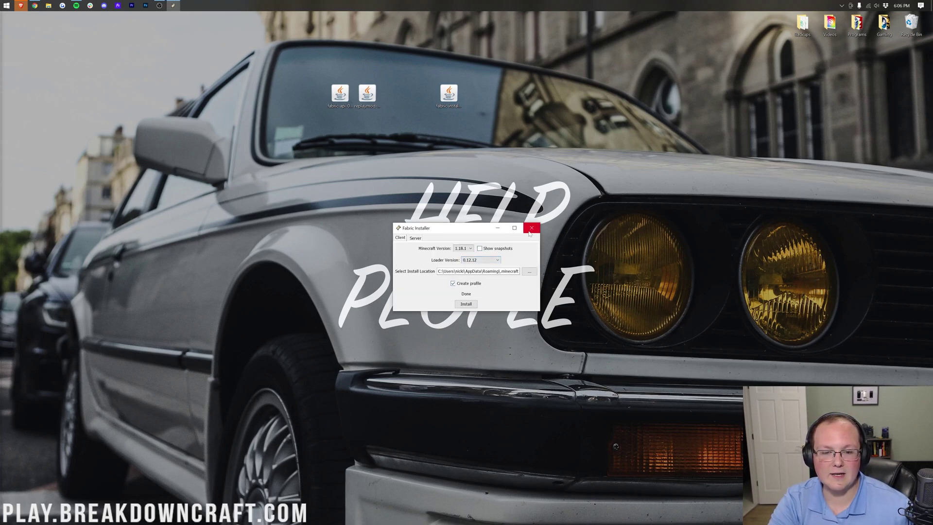
Step: Close the Fabric installer, move its jar to the Recycle Bin, and tidy the two mod jars on the desktop
click(531, 229)
drag(447, 97, 911, 23)
drag(354, 108, 476, 92)
click(469, 135)
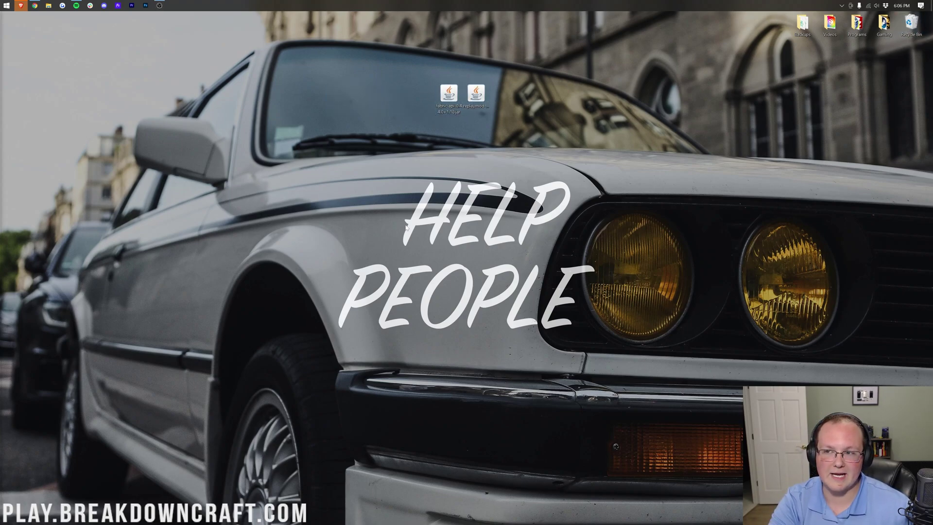
Step: Enter %appdata% in the Windows Run dialog to open the AppData Roaming folder
click(2, 3)
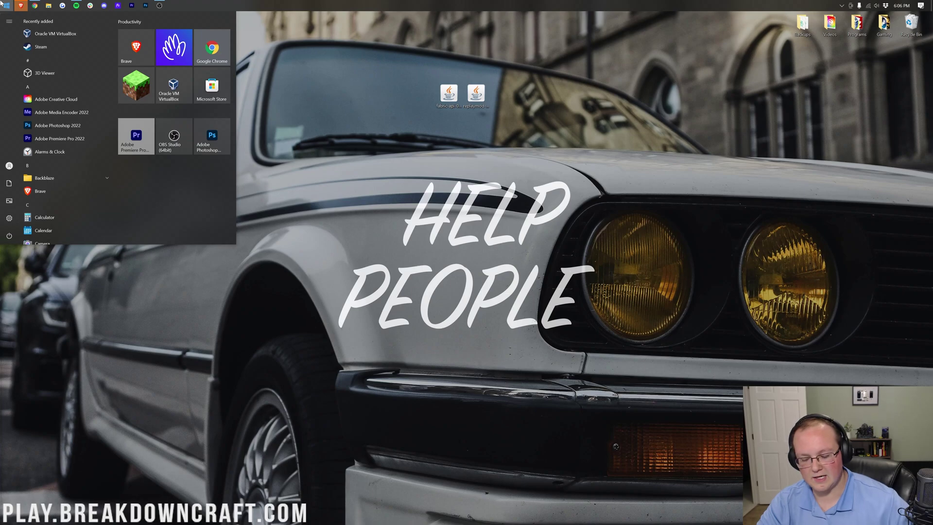
text(%appdata%)
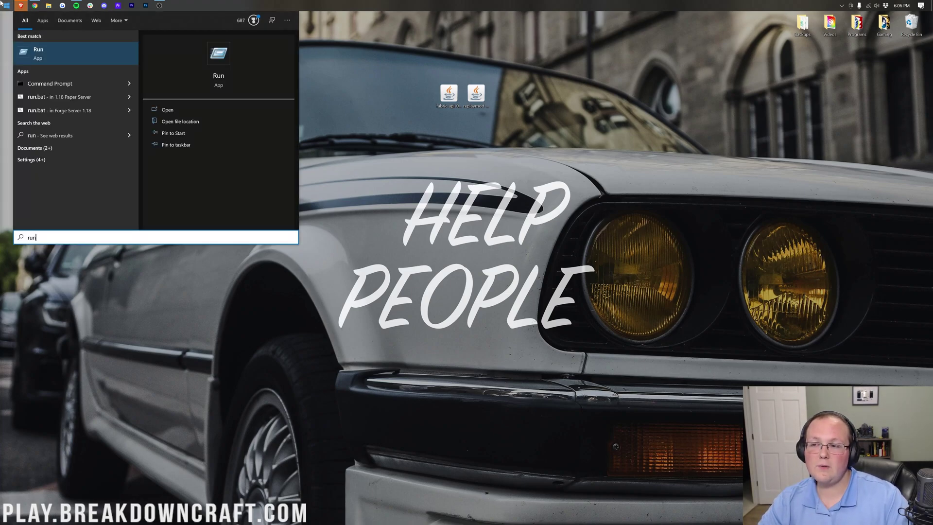
click(51, 45)
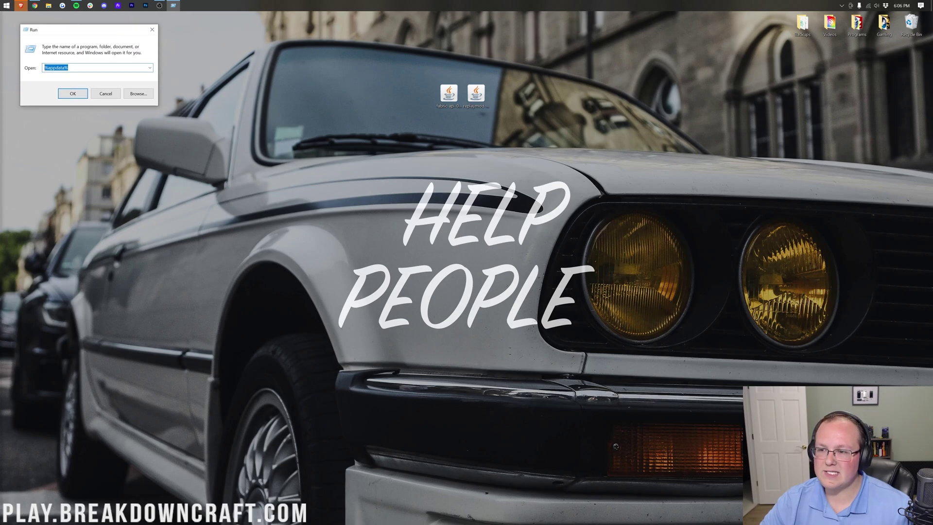
text(%appdata%)
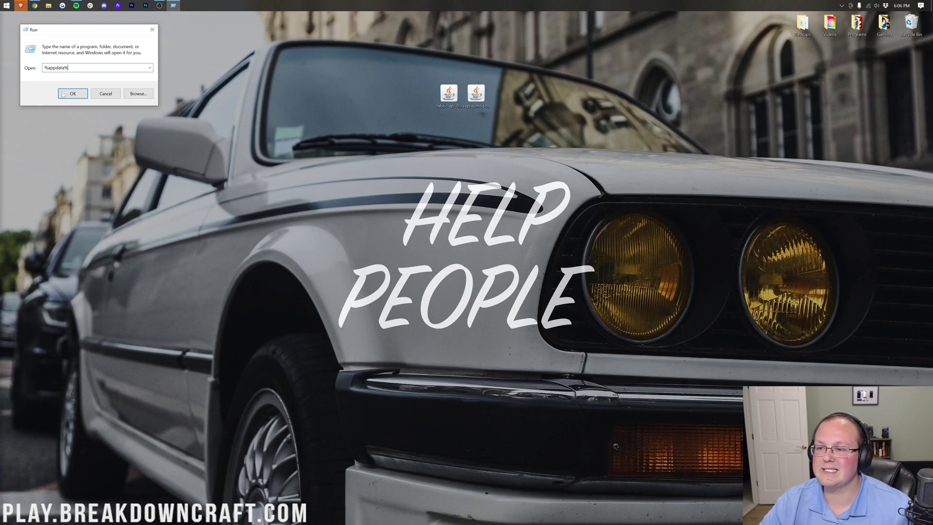
key(Return)
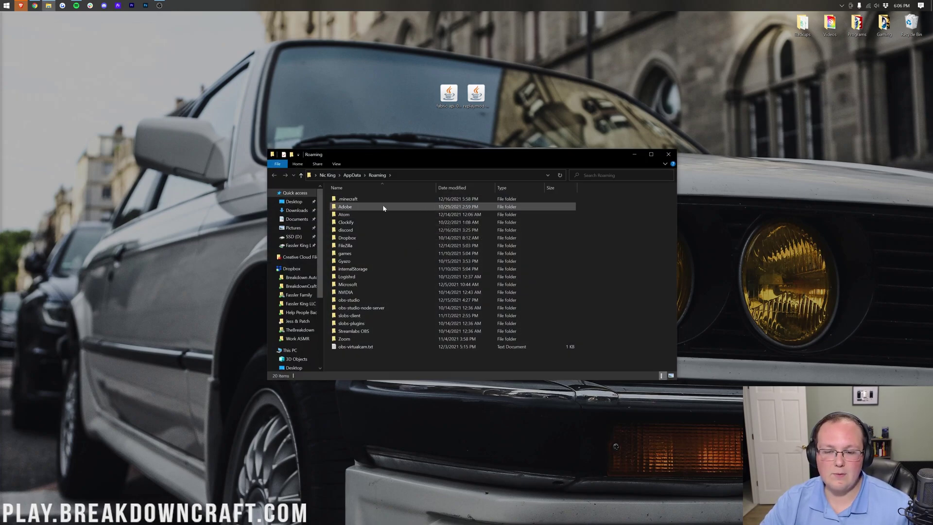
Step: Inside .minecraft, create a new folder named mods
double_click(369, 199)
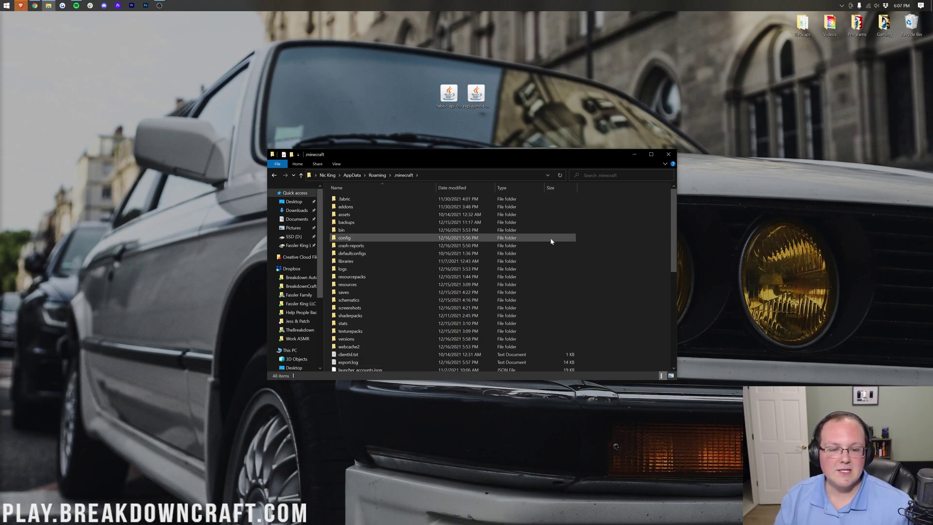
right_click(581, 240)
mouse_move(632, 338)
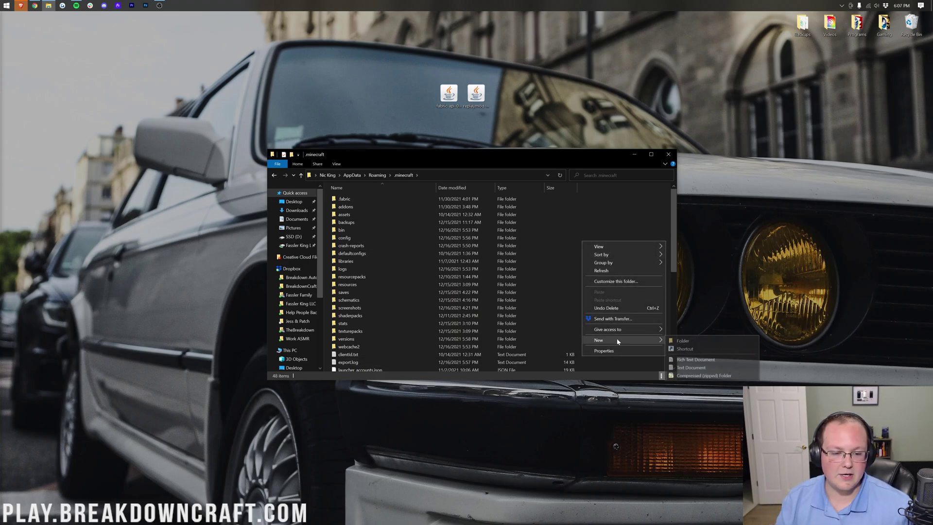
click(675, 341)
text(mods)
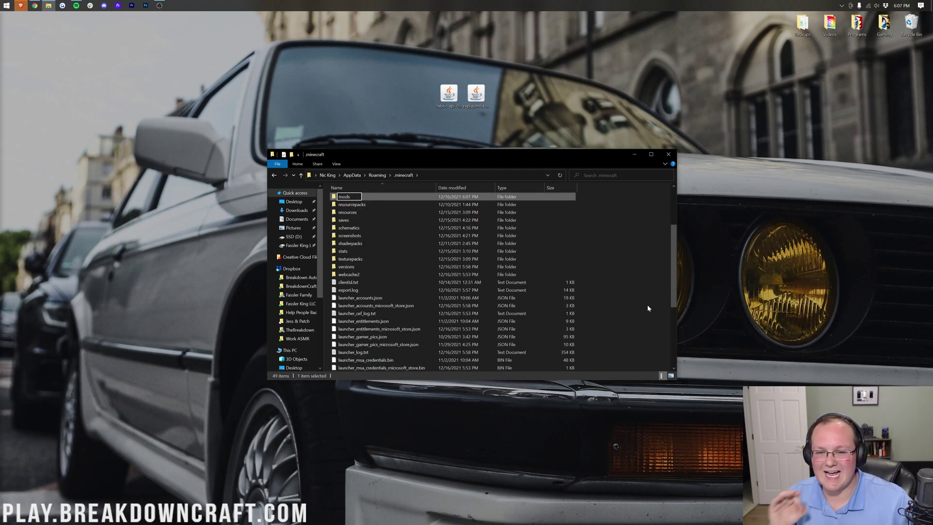
drag(351, 196, 331, 195)
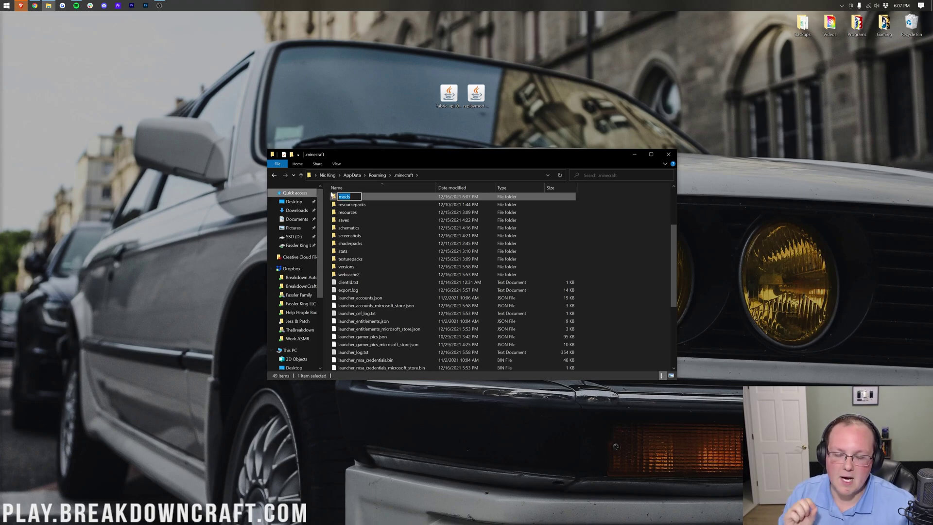
key(Return)
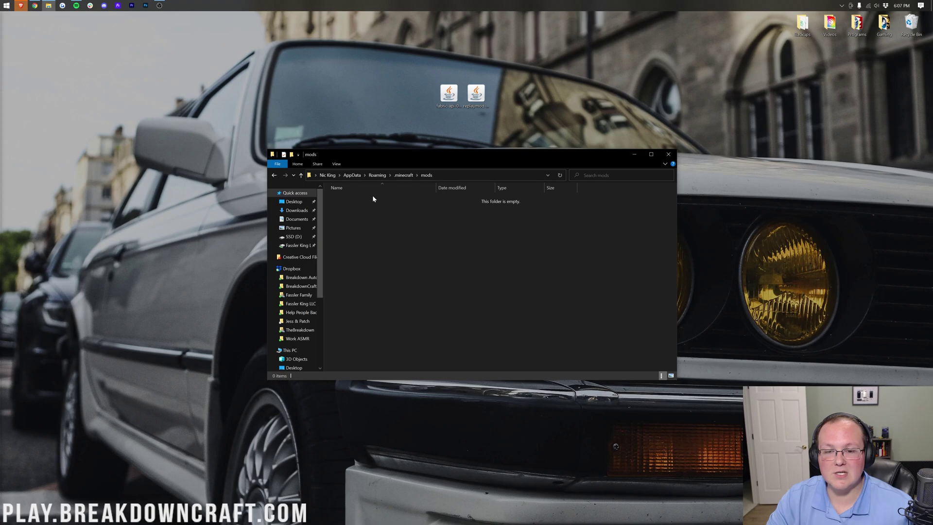
Step: Move the fabric-api and replaymod jars into mods, then close File Explorer
drag(491, 117, 352, 251)
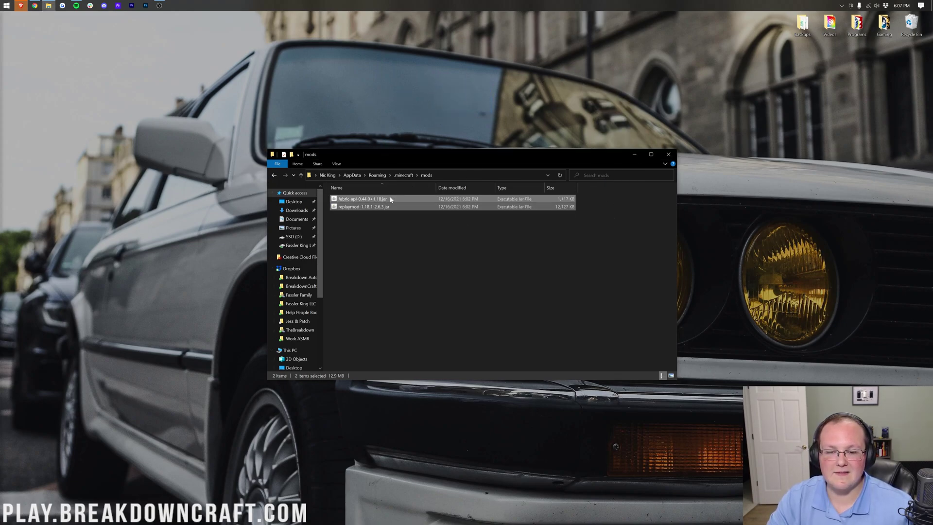
click(386, 230)
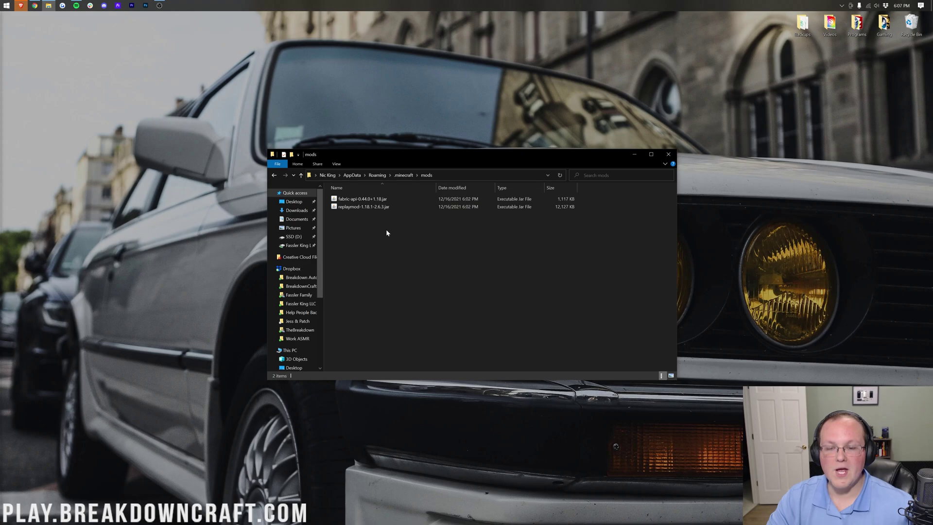
click(668, 153)
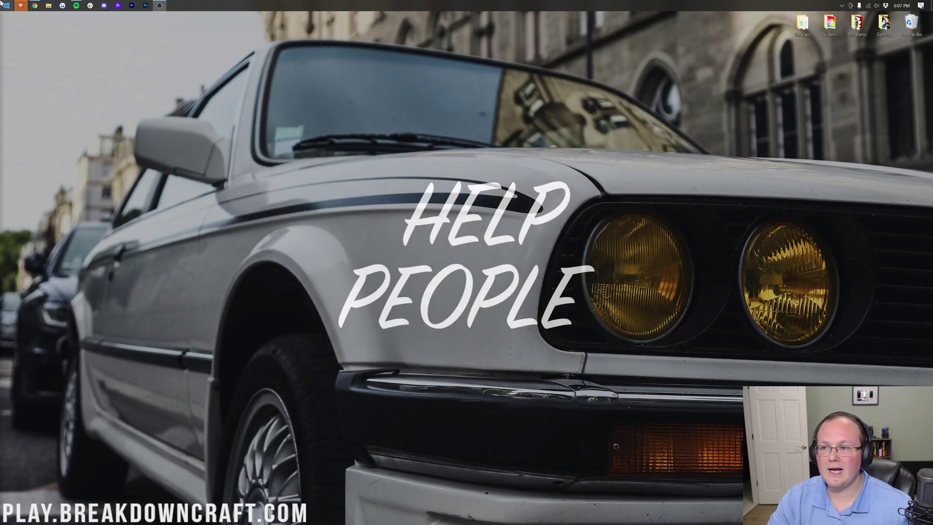
Step: Launch Minecraft Launcher and check that fabric-loader-1.18.1 is selected as the installation
click(3, 4)
text(minecraft)
key(Return)
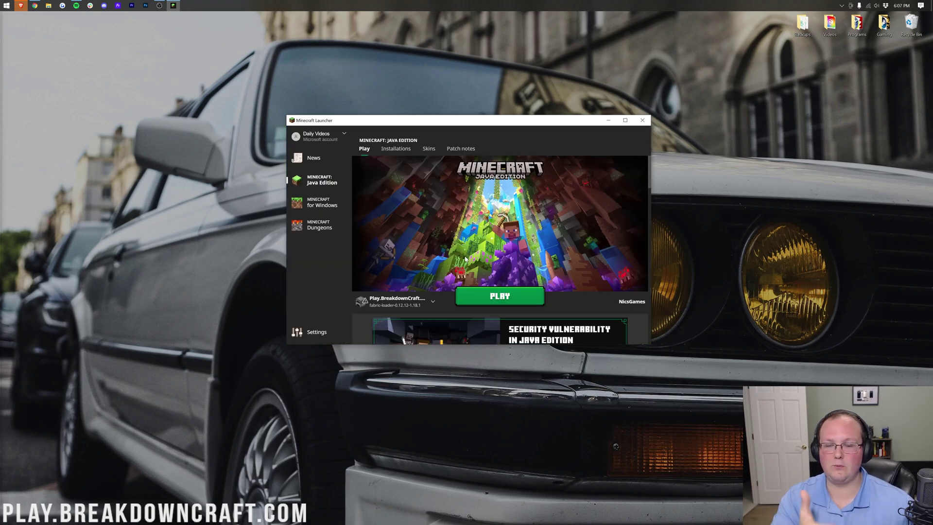
click(423, 302)
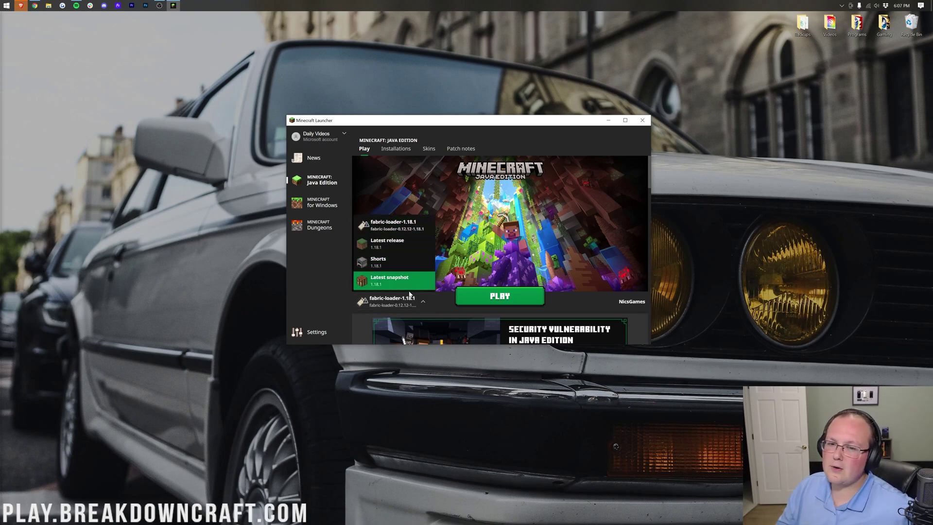
click(413, 228)
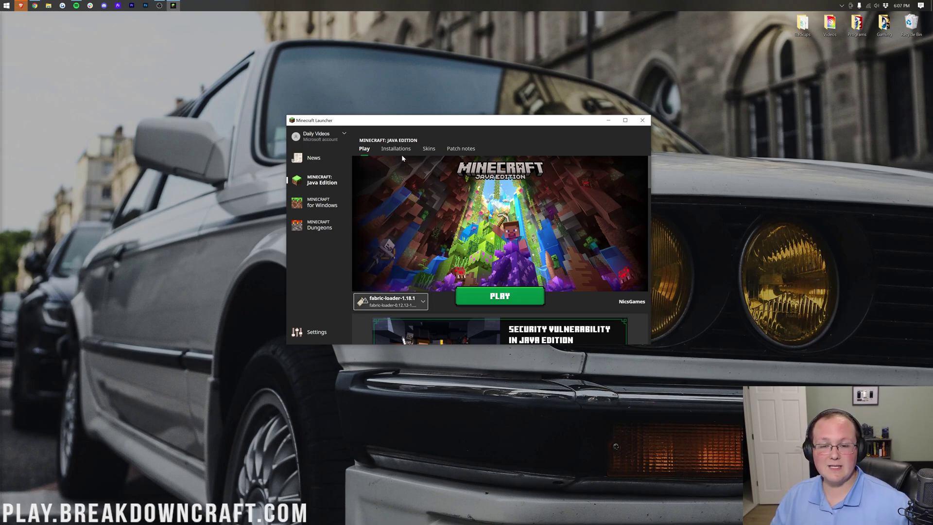
Step: In the Installations list, toggle Modded off and on, dismiss the modded warning, and start a new installation
click(401, 154)
click(621, 172)
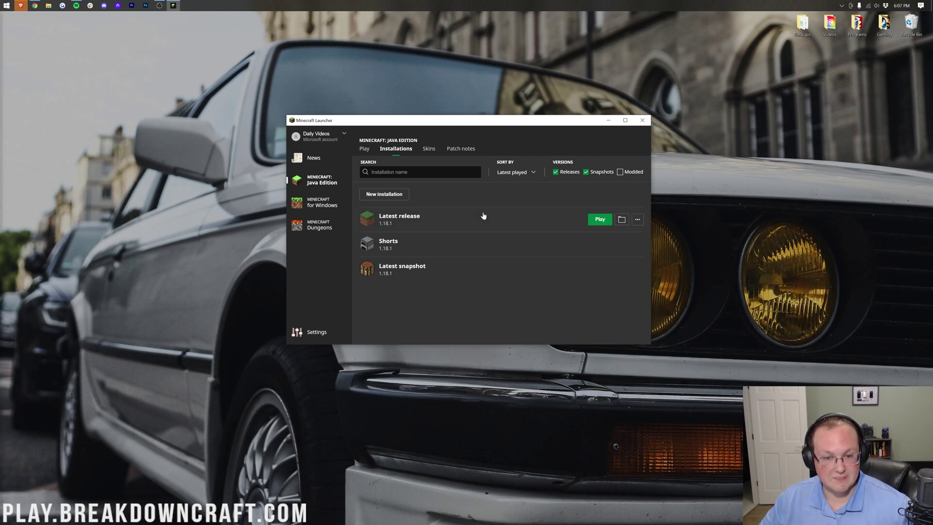
click(620, 172)
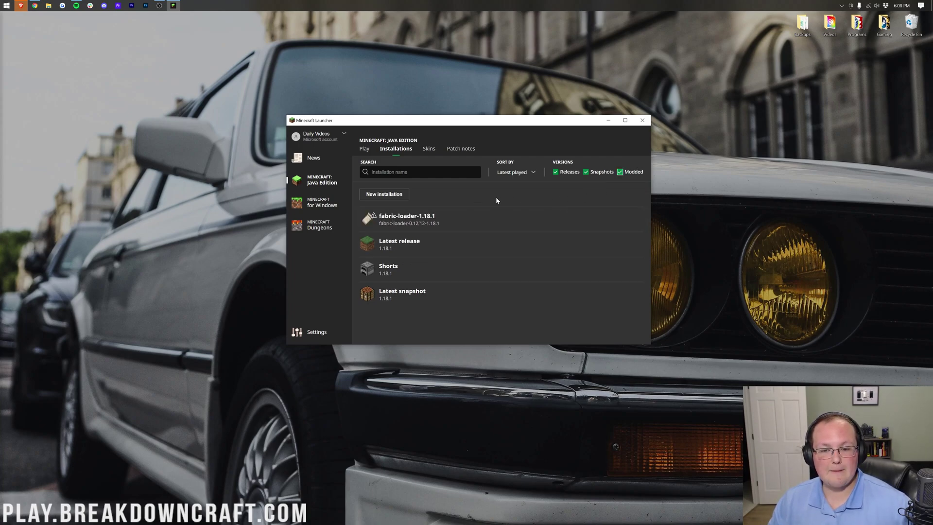
click(601, 219)
click(518, 273)
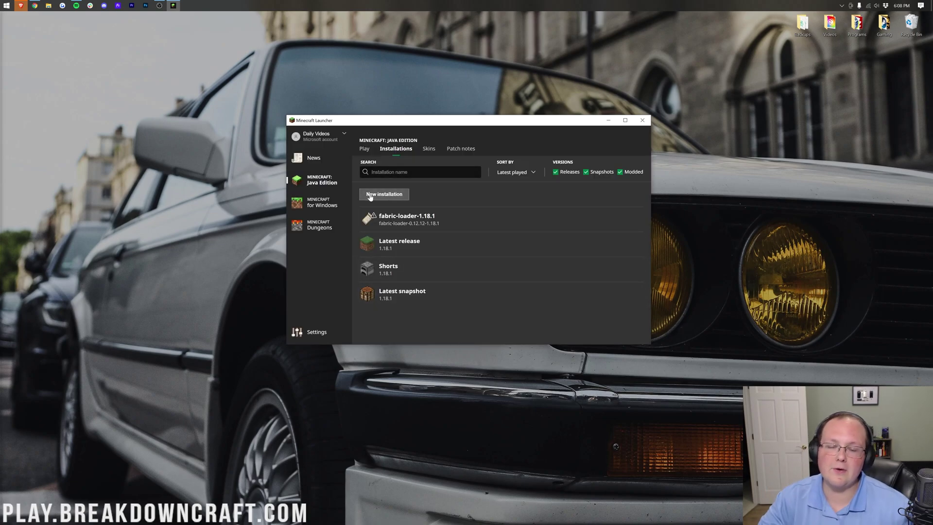
click(388, 200)
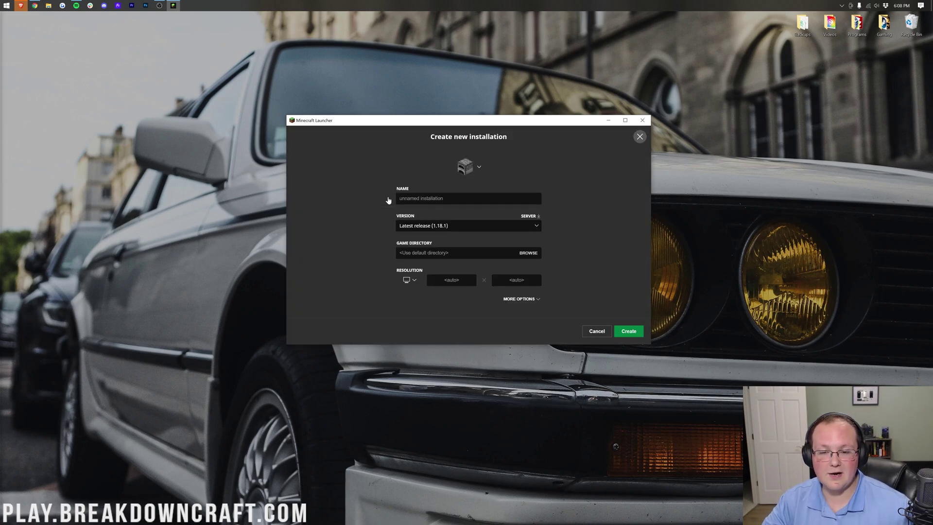
Step: Create an installation named Play.BreakdownCraft.com on fabric-loader-0.12.12-1.18.1 with 1920x1080 resolution
text(Play)
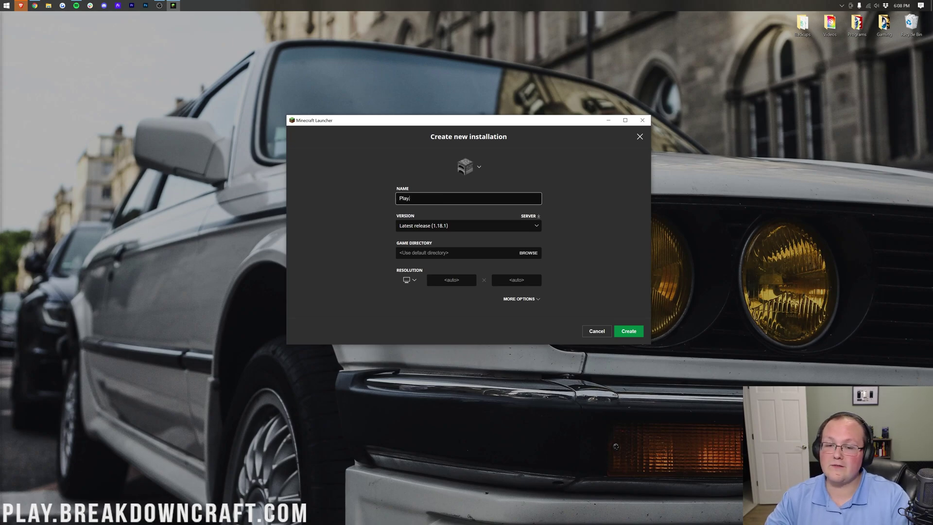
text(.BreakdownCraft.com)
key(ctrl+a)
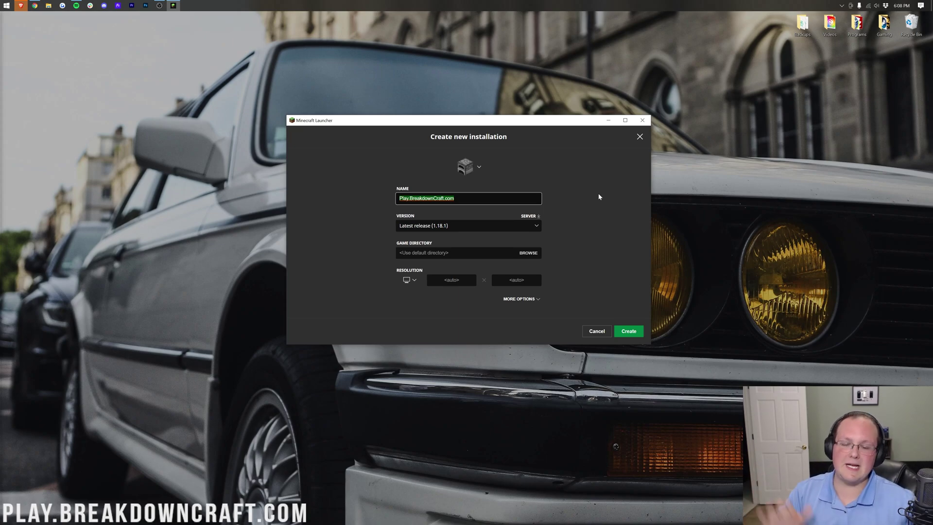
click(450, 225)
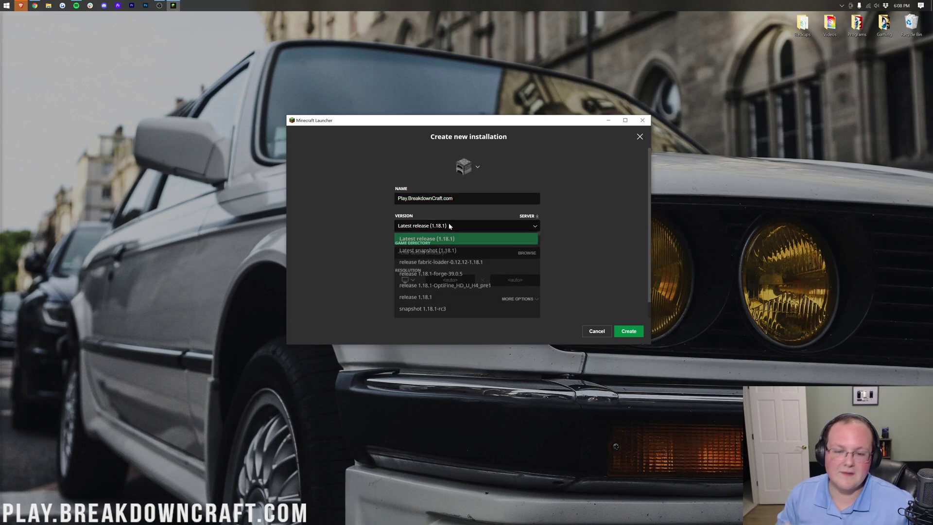
click(453, 268)
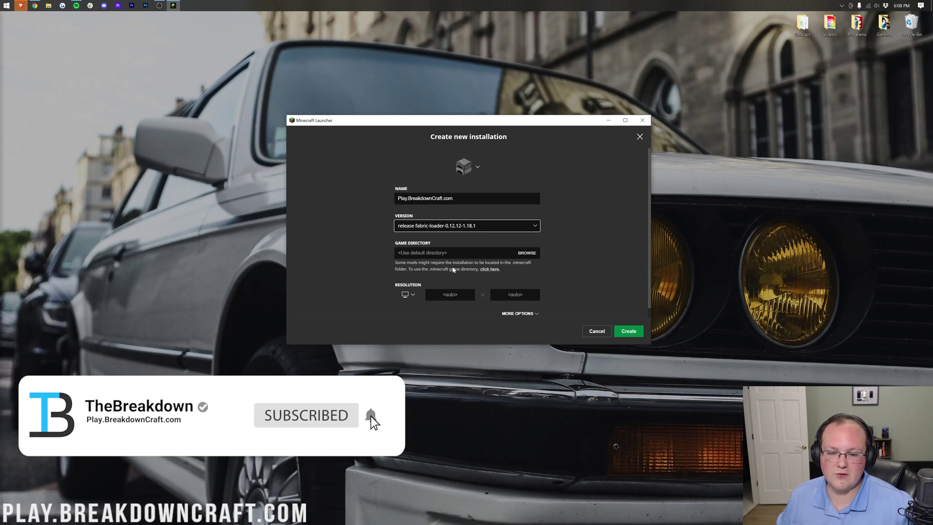
click(408, 294)
click(409, 267)
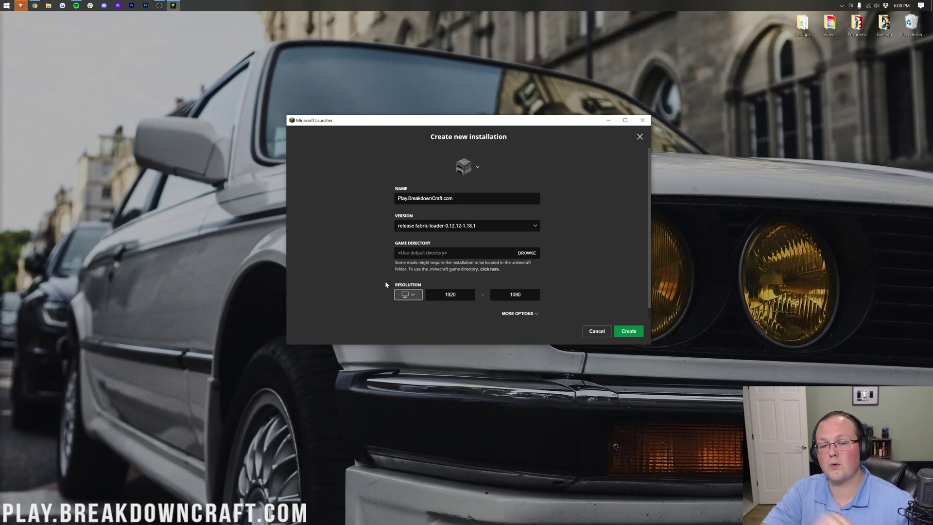
click(439, 226)
click(393, 232)
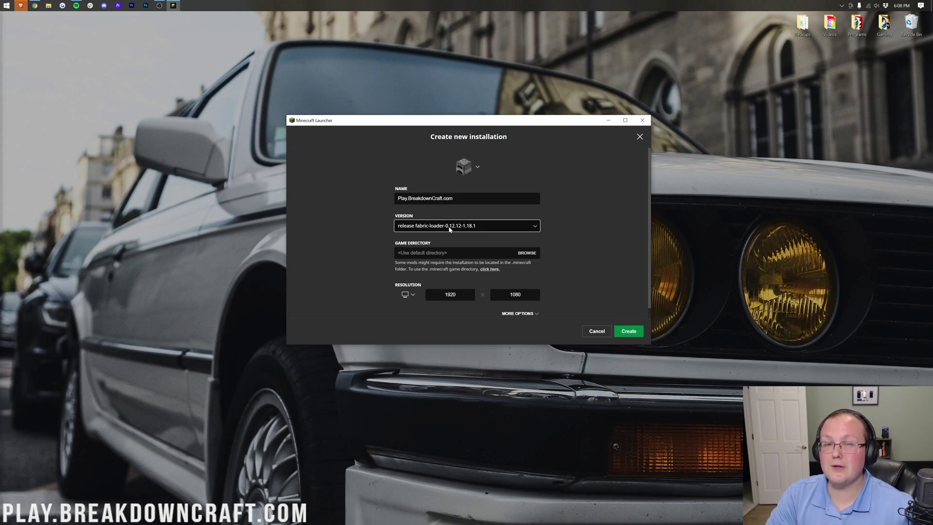
click(628, 331)
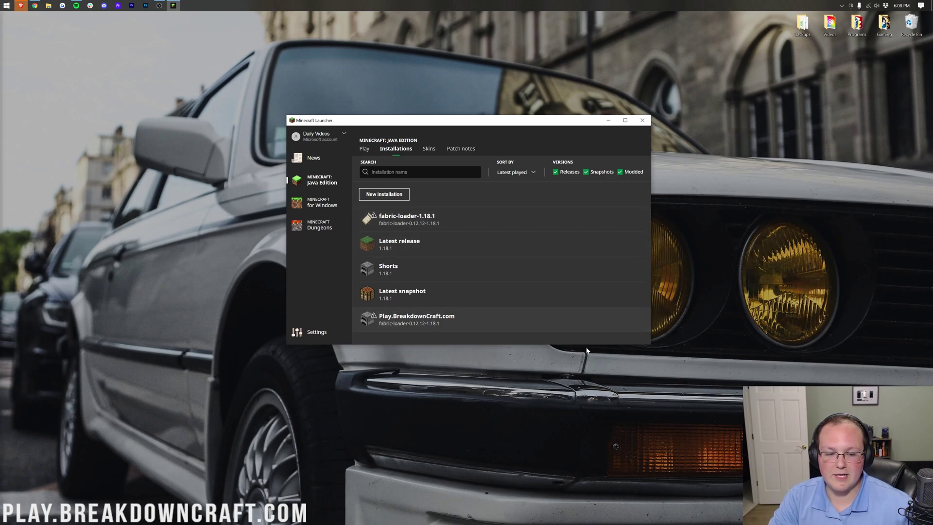
Step: Play the Play.BreakdownCraft.com installation, accepting the risks of the modded-installation warning
click(600, 319)
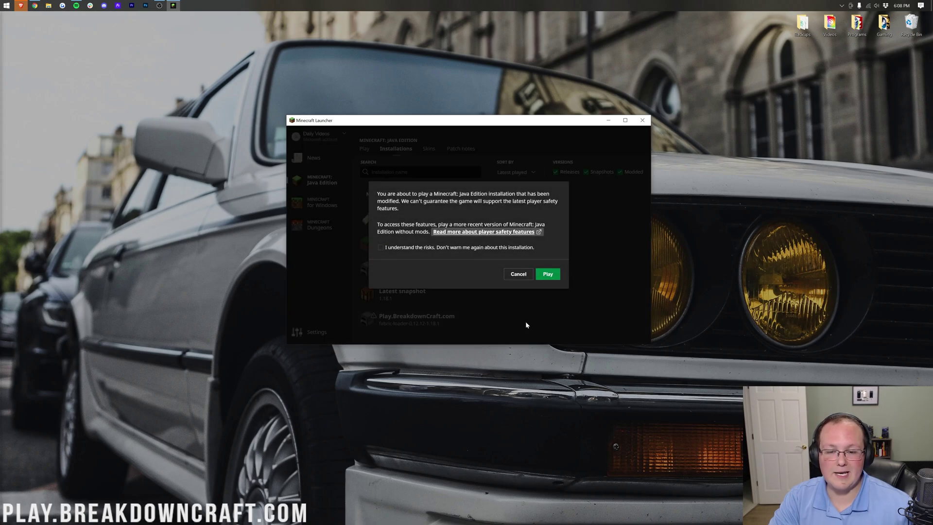
click(505, 247)
click(548, 275)
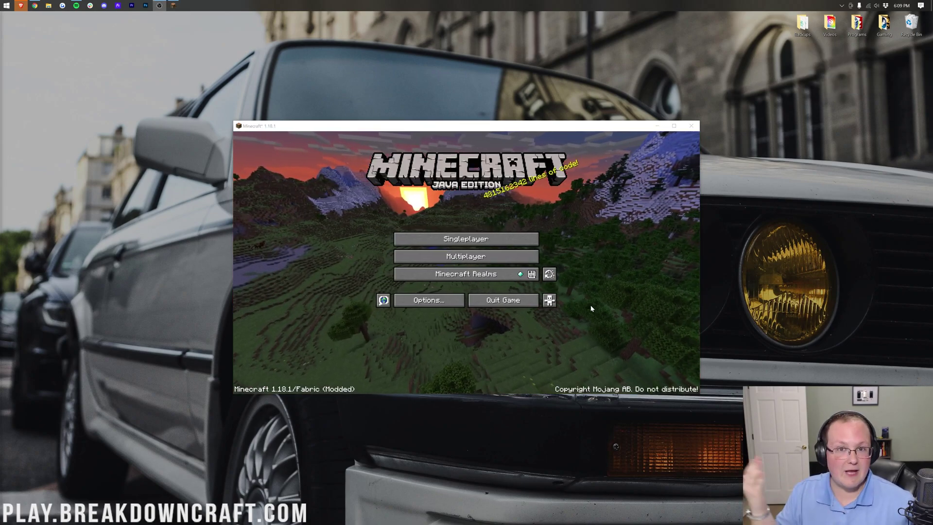
Step: Check the empty Replay Viewer, join the Play.BreakdownCraft.com server, hide the HUD with F1, and walk forward
click(548, 274)
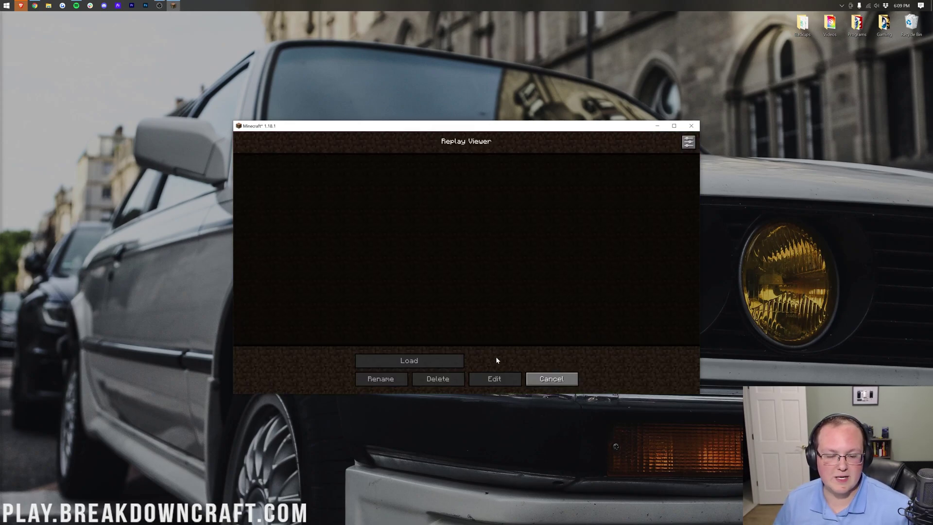
click(557, 384)
click(466, 259)
double_click(402, 162)
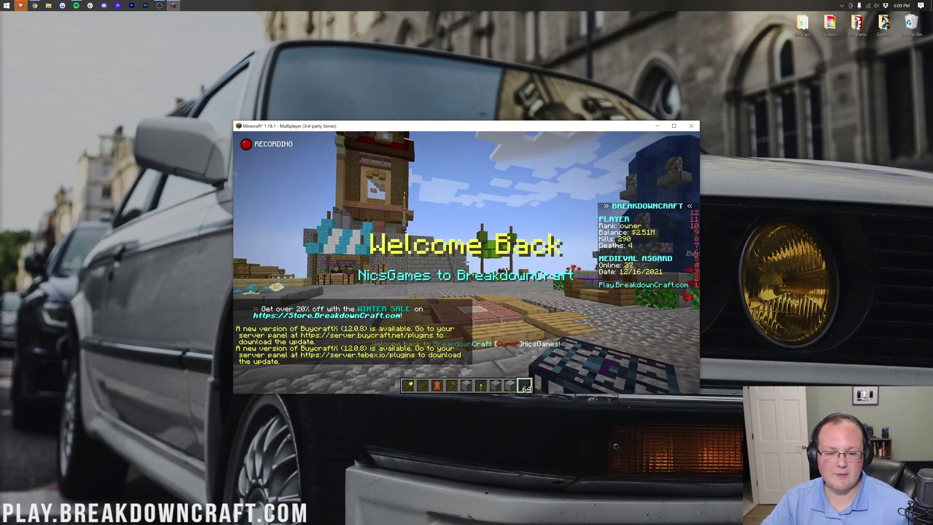
key(F1)
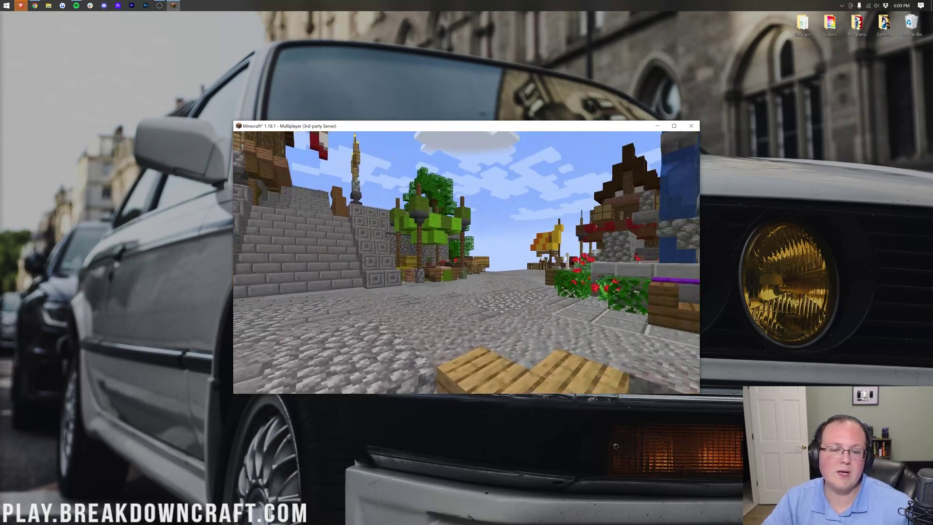
key(w)
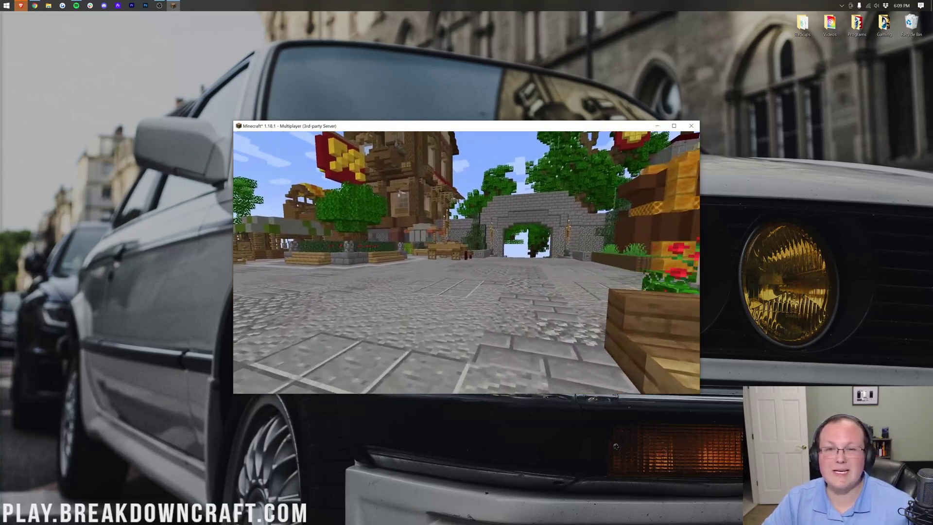
key(Escape)
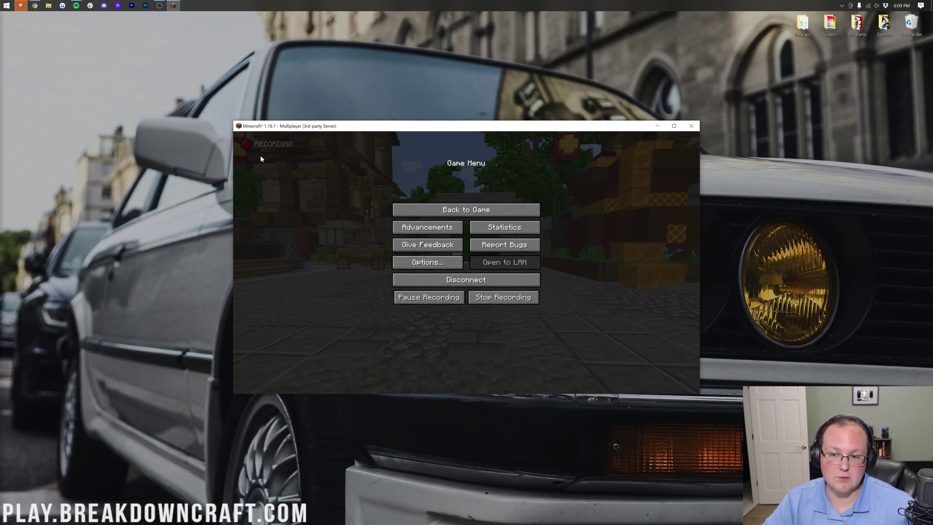
Step: Stop the replay recording and walk past the honey-block structure toward the castle stairs
click(503, 297)
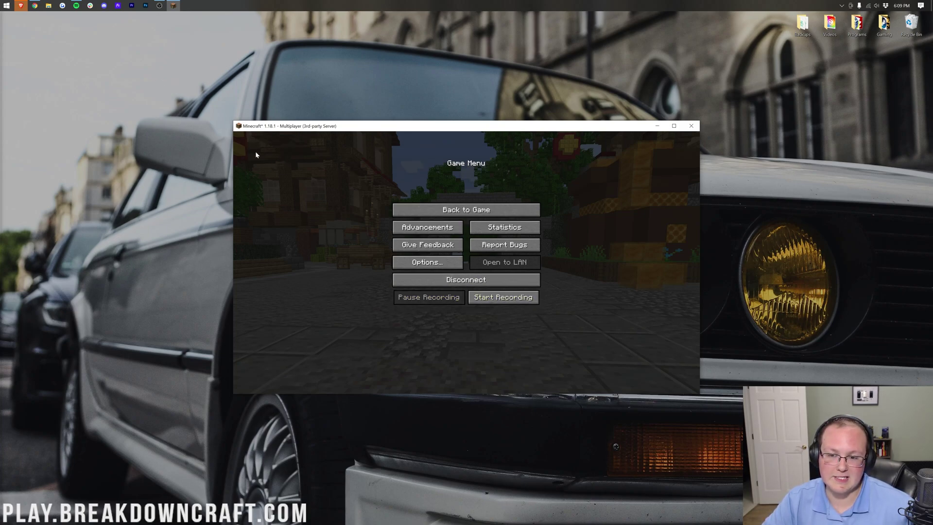
key(Escape)
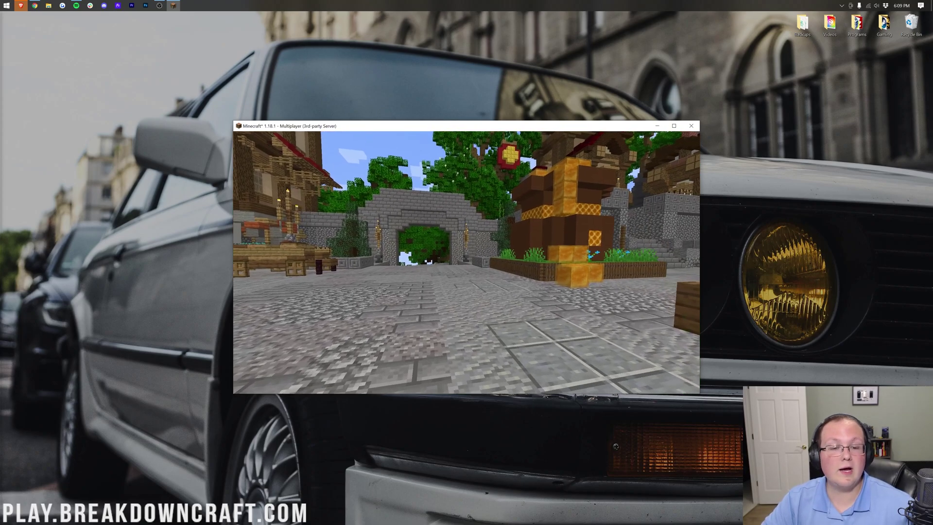
key(w)
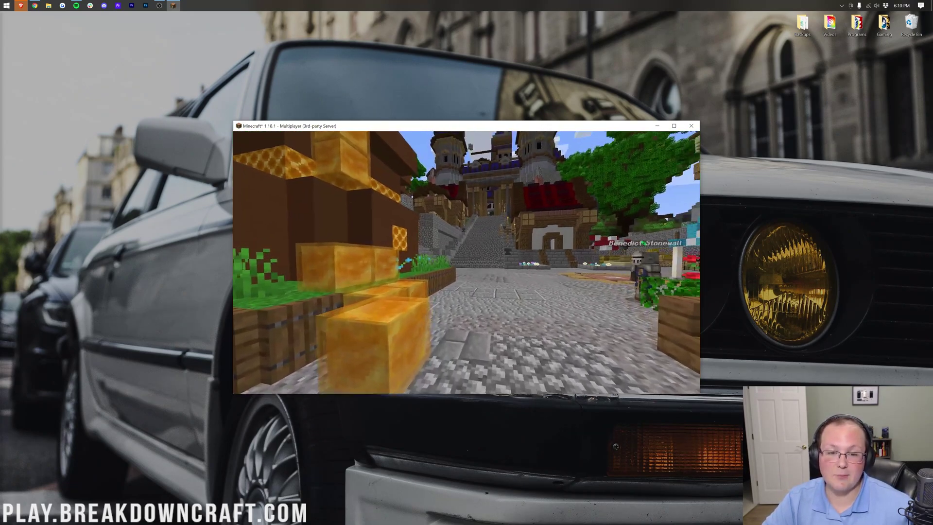
key(w)
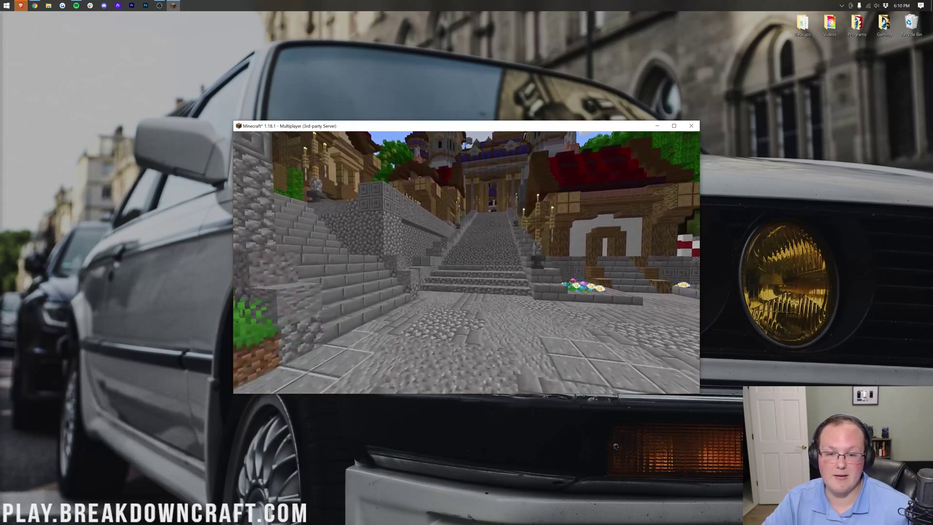
Step: Climb the castle stairs through the gate into the fountain plaza, then disconnect to save the replay
key(w)
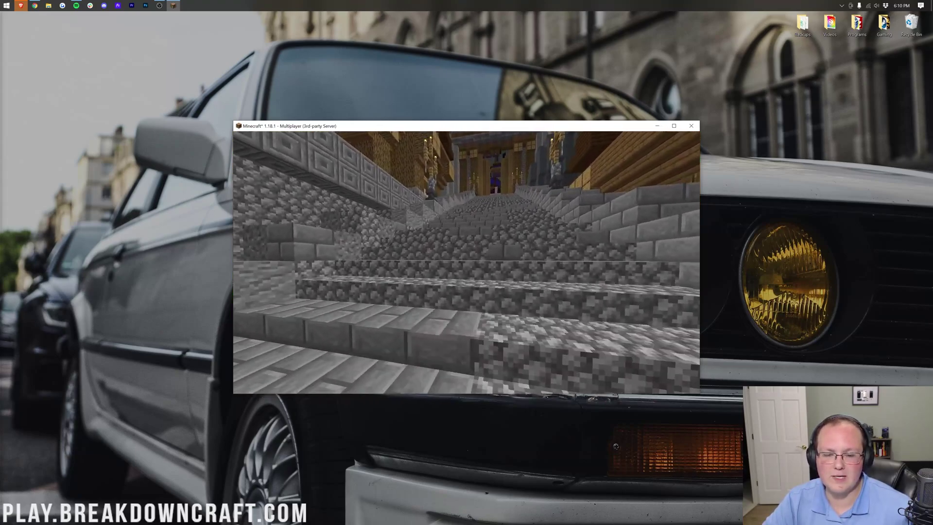
key(w)
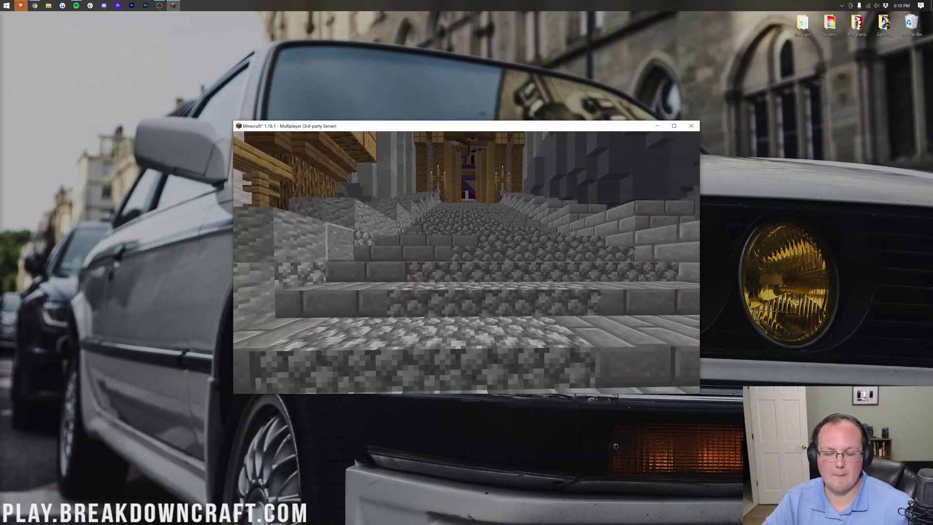
key(w)
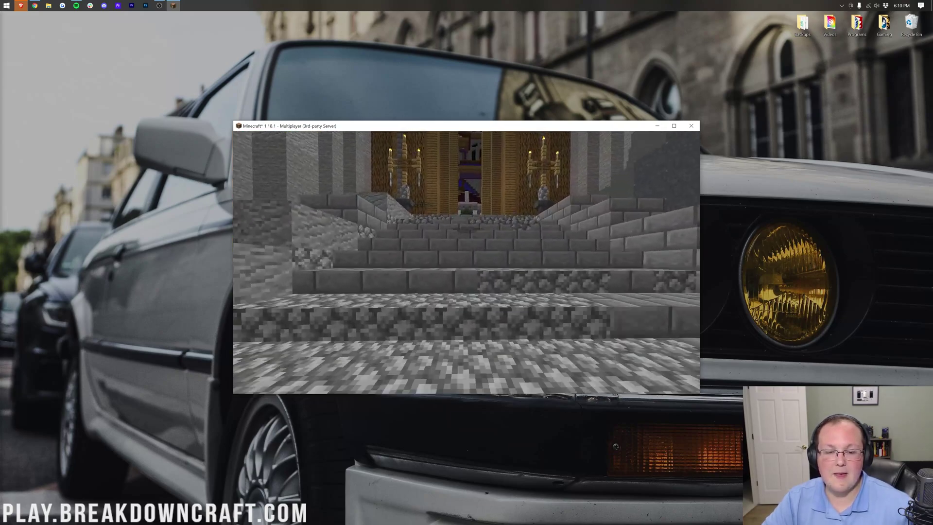
key(w)
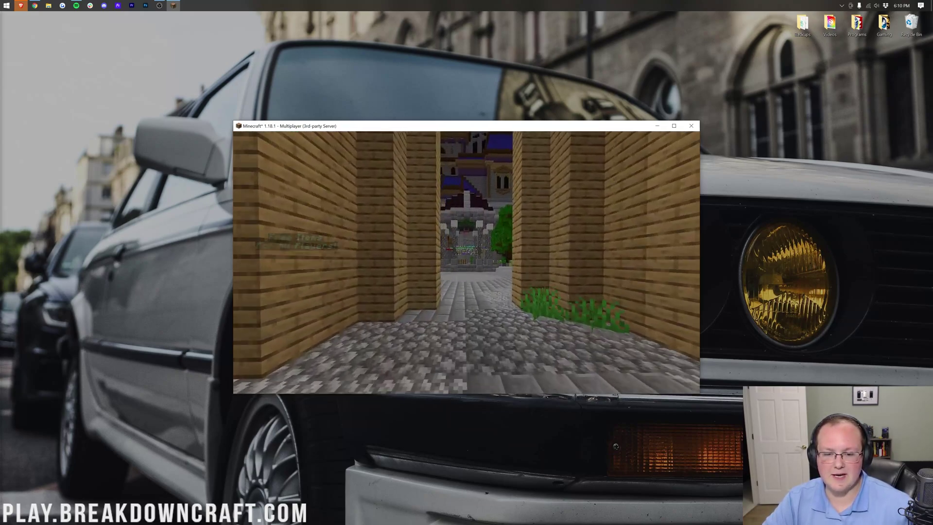
key(w)
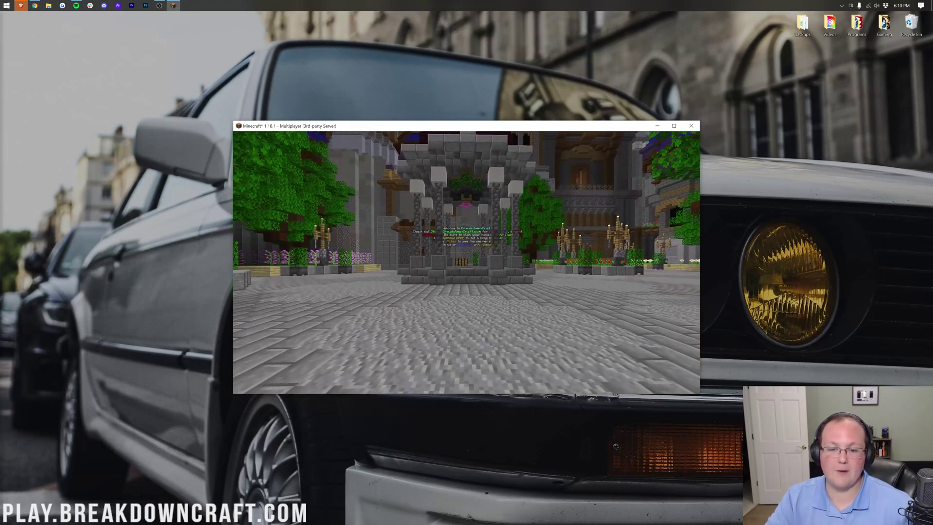
key(Escape)
click(462, 281)
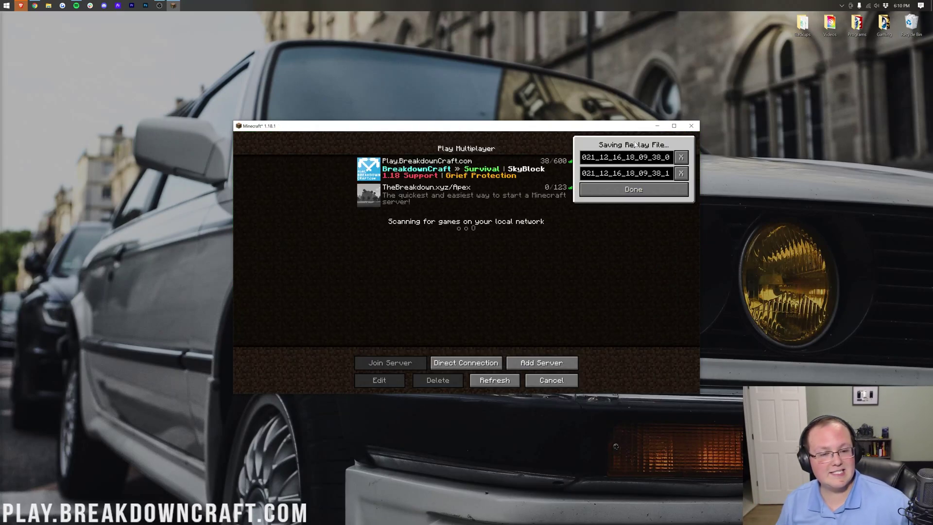
Step: Dismiss the Saving Replay File notice and open Replay Viewer to see both 12/16/21 replays
click(636, 191)
click(550, 381)
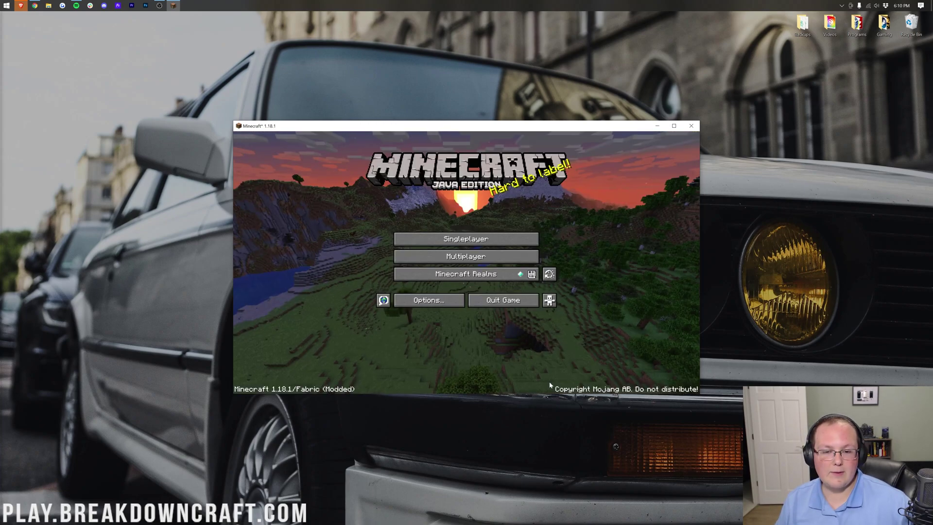
click(553, 276)
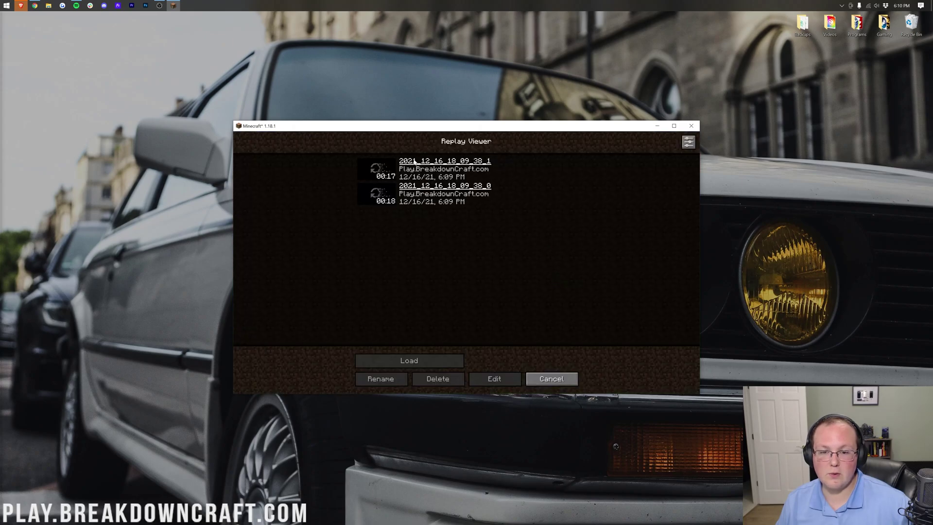